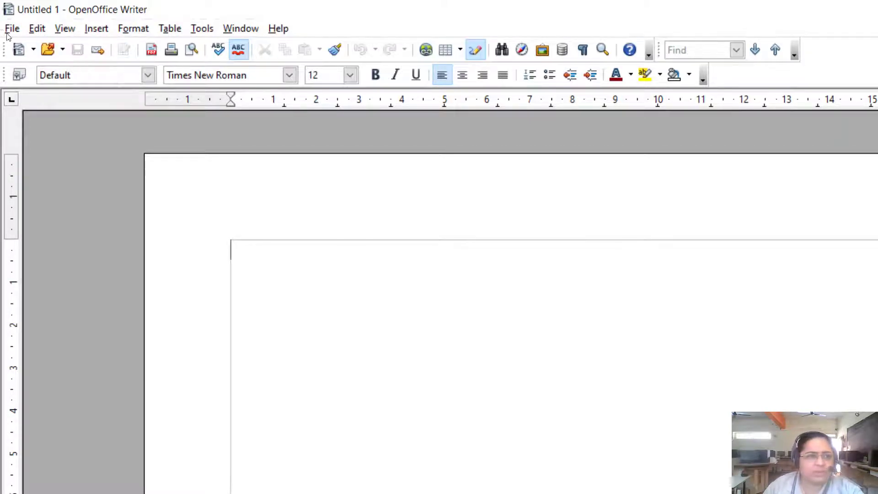
# Undock the Standard toolbar by moving it vertically along the document's side edge, and return it to its row under the menu bar.
pyautogui.moveTo(4, 46); pyautogui.dragTo(2, 146)
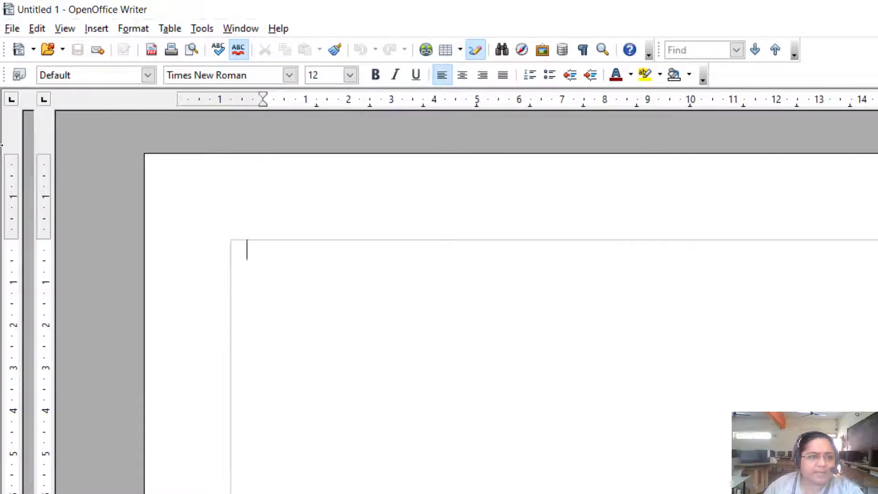
pyautogui.moveTo(9, 65); pyautogui.dragTo(8, 29)
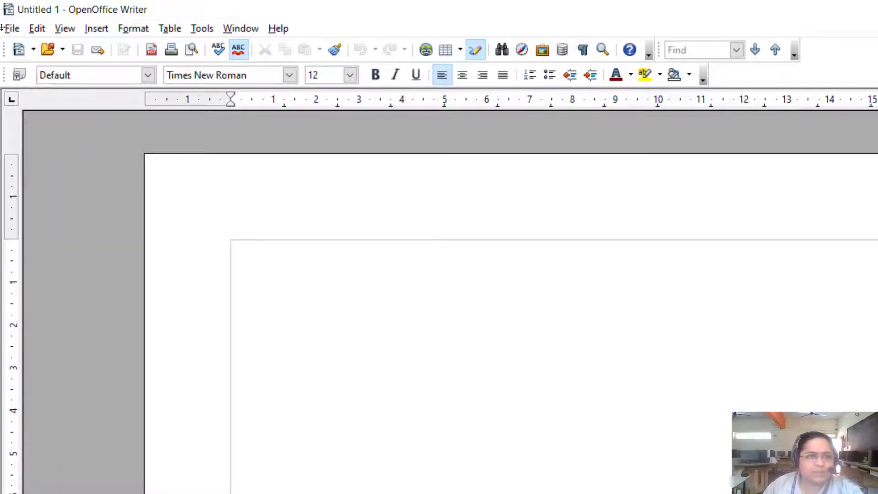
# Lock the Standard toolbar's position and unlock it again.
pyautogui.rightClick(4, 47)
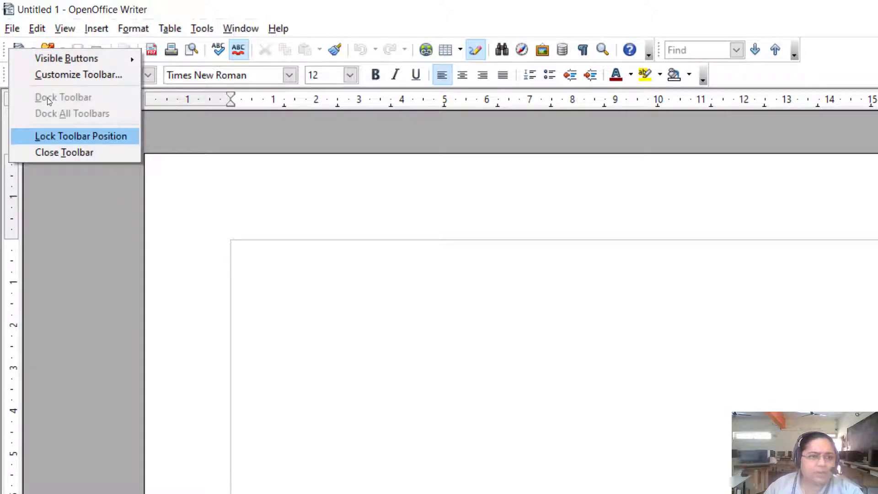
pyautogui.press('Return')
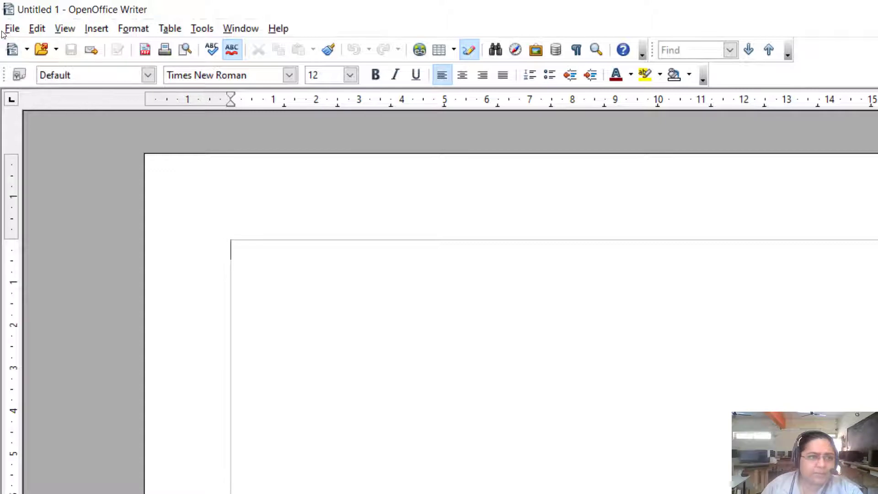
pyautogui.rightClick(3, 44)
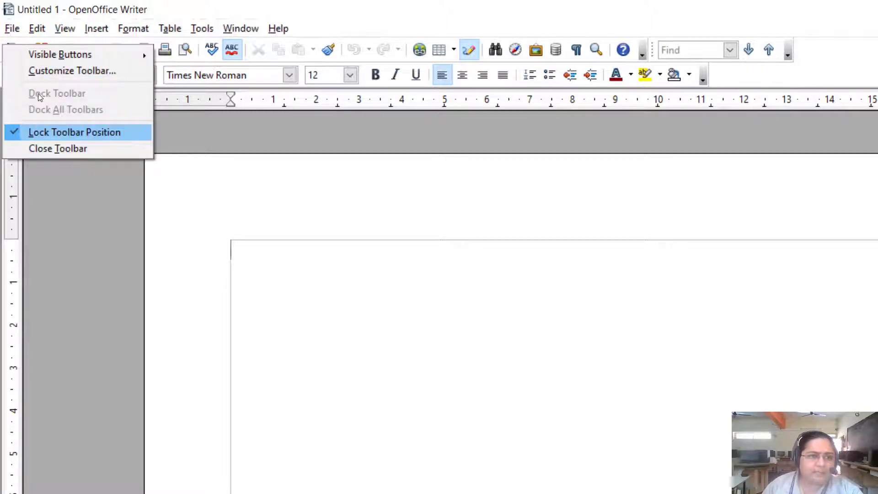
pyautogui.click(73, 132)
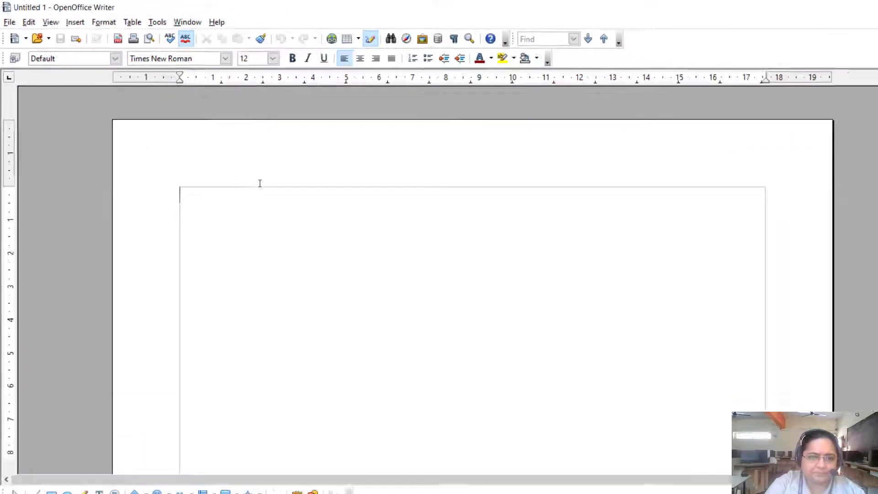
# Switch to the PowerPoint slide show, reveal all points of the Status Bar slide and end the show.
pyautogui.hotkey('alt', 'Tab')
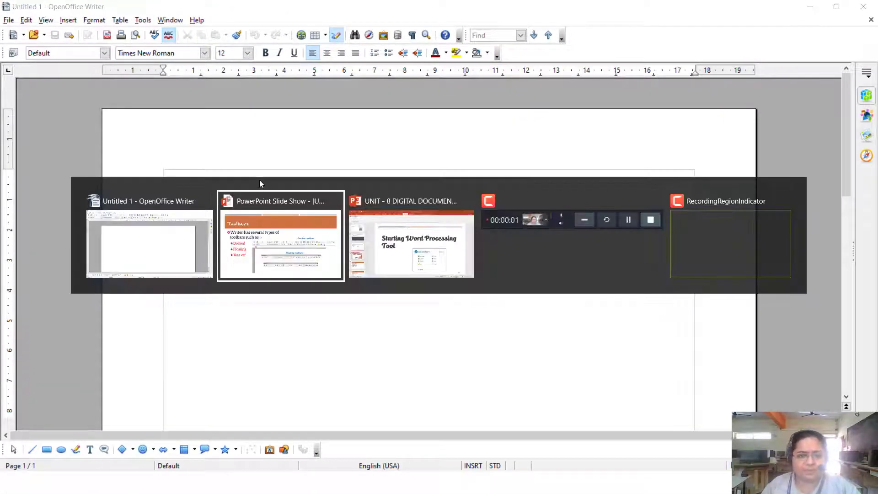
pyautogui.press('Right')
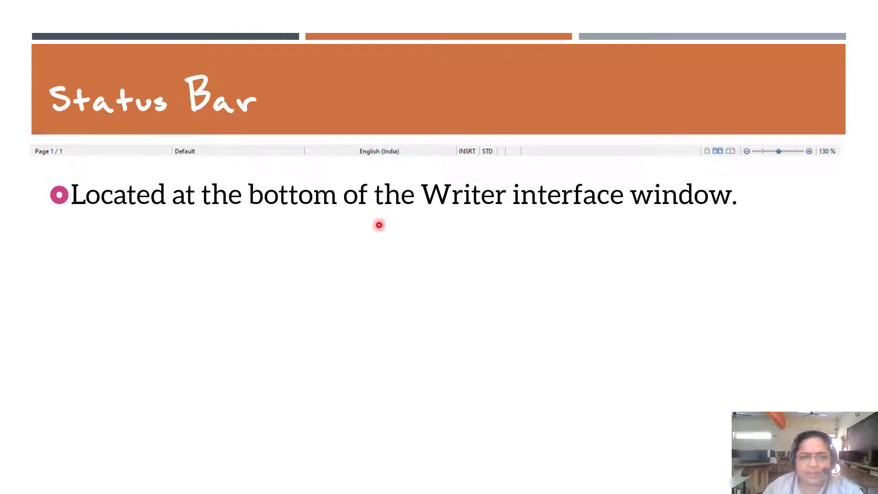
pyautogui.press('Right')
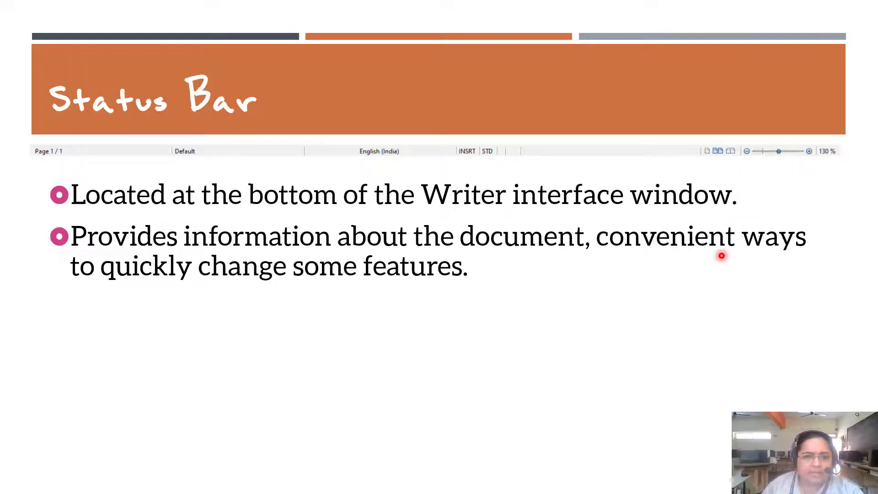
pyautogui.press('Right')
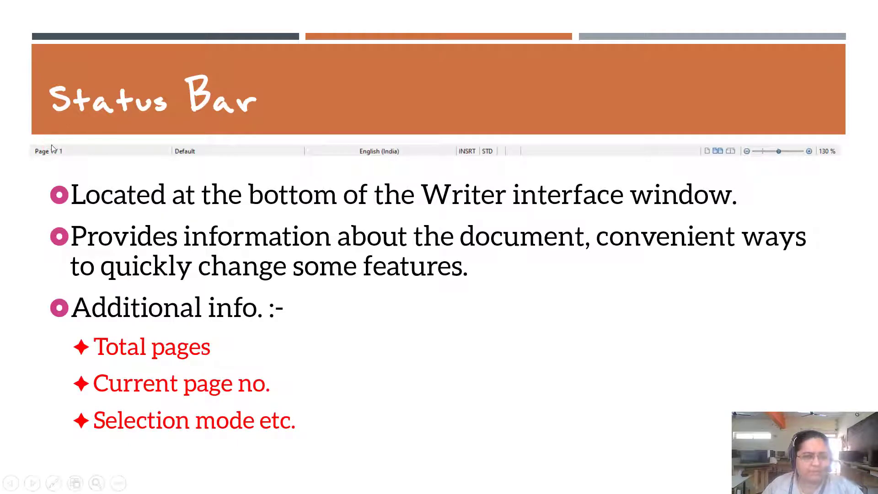
pyautogui.press('Escape')
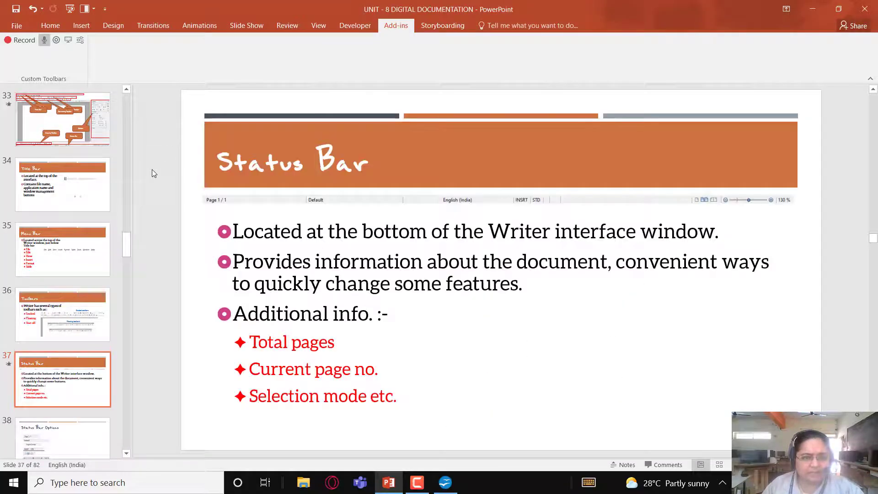
pyautogui.hotkey('alt', 'Tab')
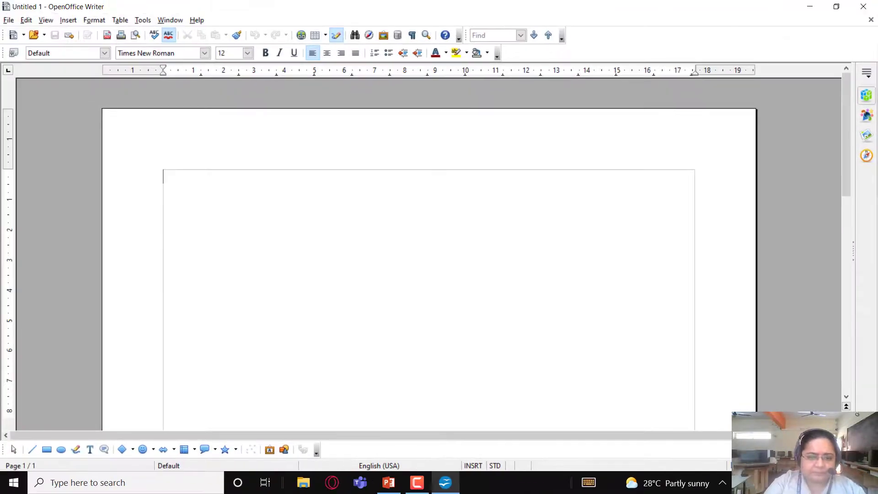
pyautogui.hotkey('alt', 'Tab')
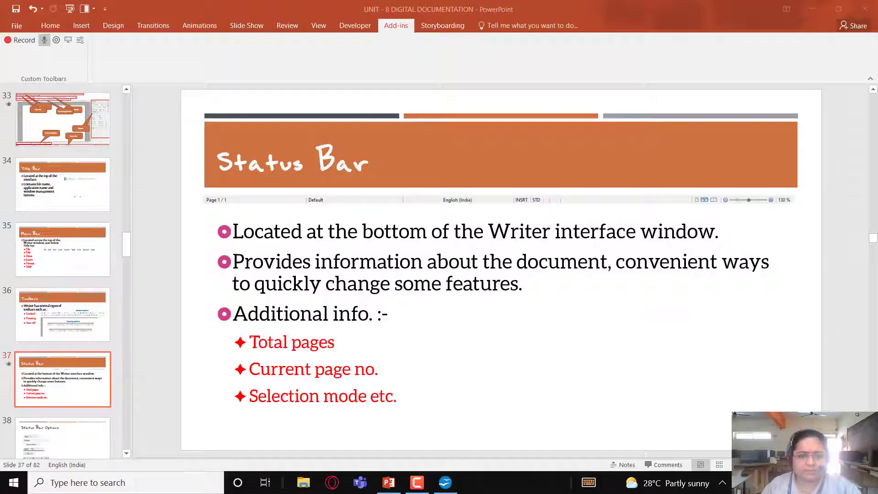
pyautogui.hotkey('alt', 'Tab')
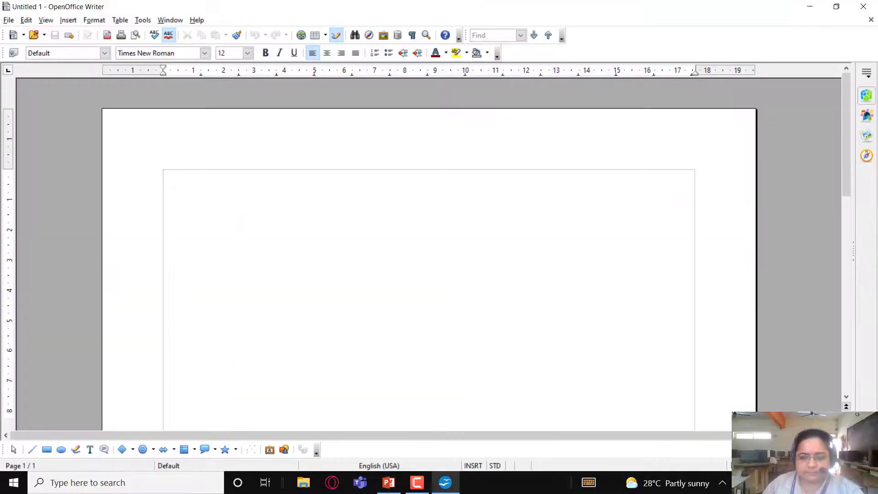
pyautogui.hotkey('alt', 'Tab')
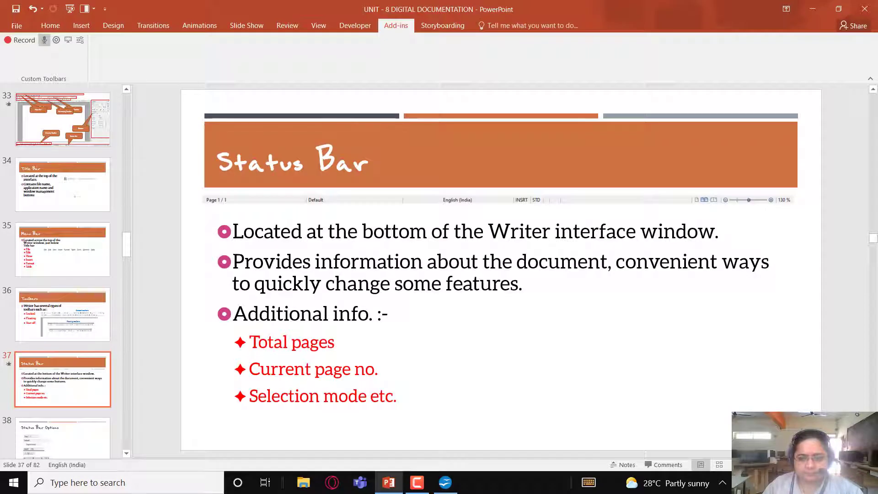
# Present from the Status Bar slide, view the Status Bar Options and Changing Document Views slides, and end the show.
pyautogui.hotkey('shift', 'F5')
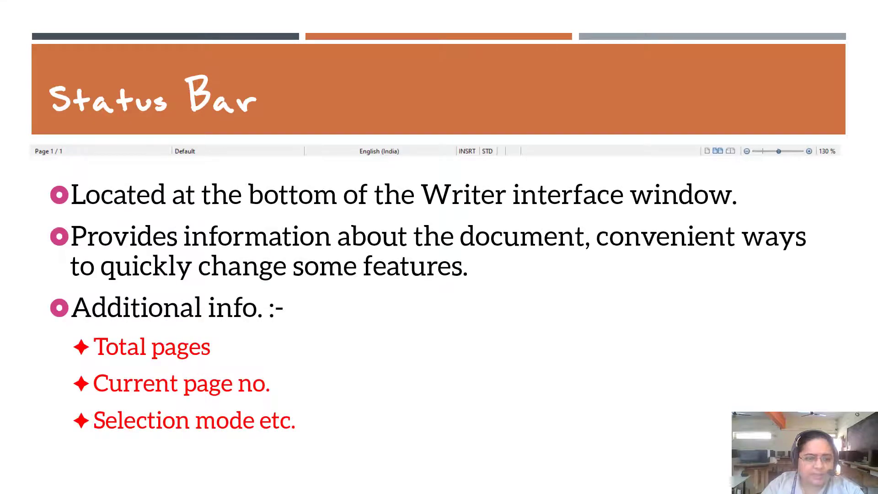
pyautogui.press('Right')
pyautogui.press('Right')
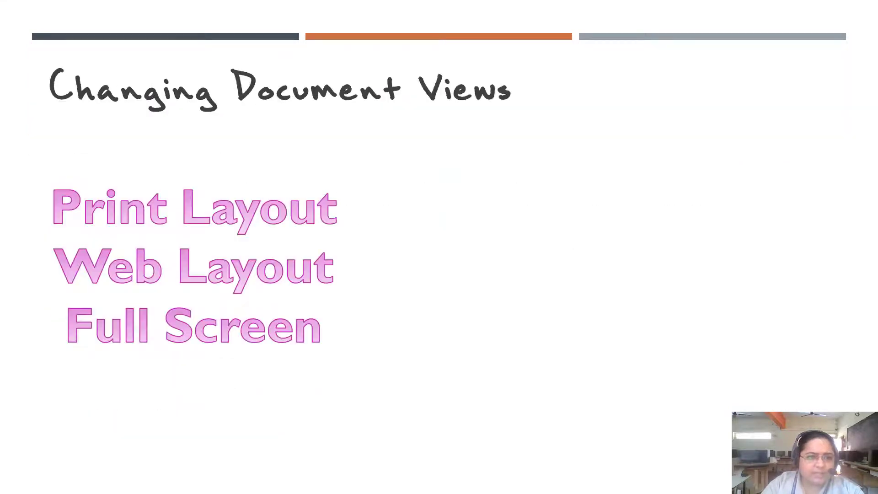
pyautogui.press('Left')
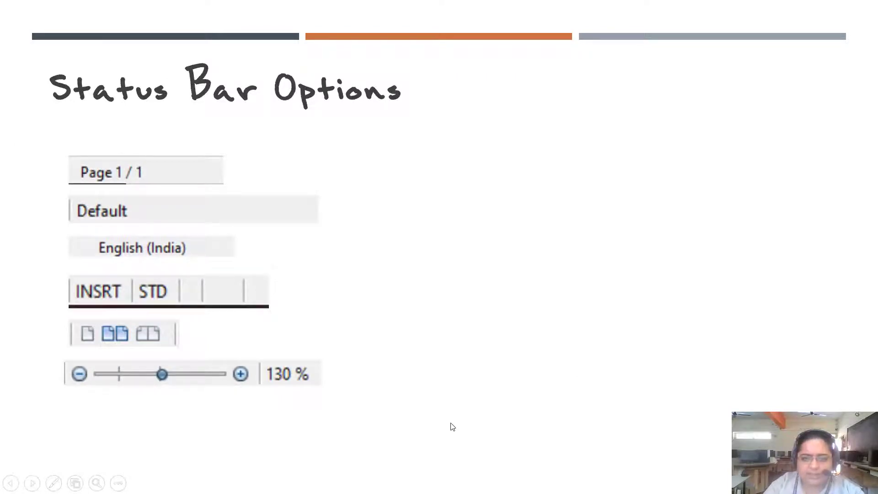
pyautogui.press('Right')
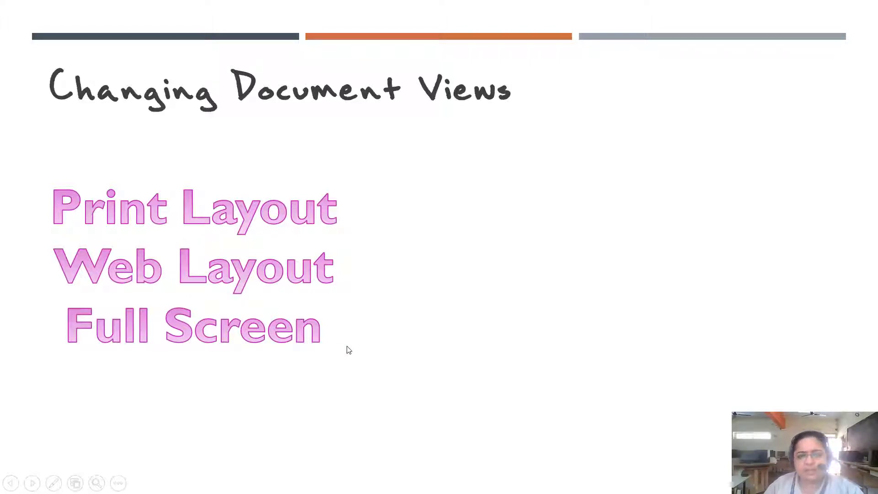
pyautogui.press('Escape')
# Switch to OpenOffice Writer and open the recent document Swami and his Grandmother.odt.
pyautogui.hotkey('alt', 'Tab')
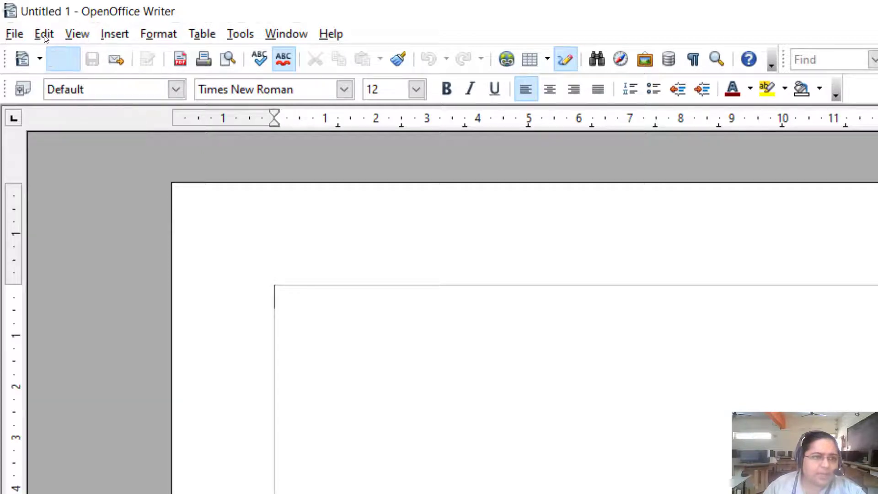
pyautogui.click(74, 59)
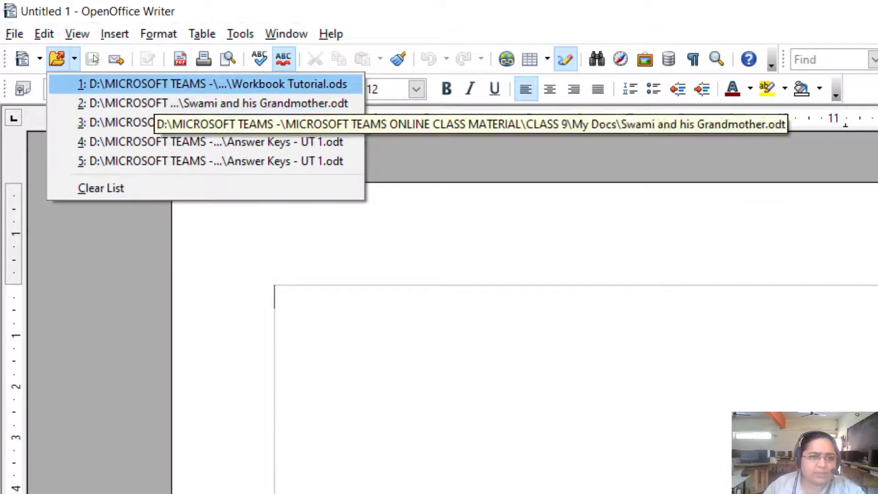
pyautogui.click(8, 23)
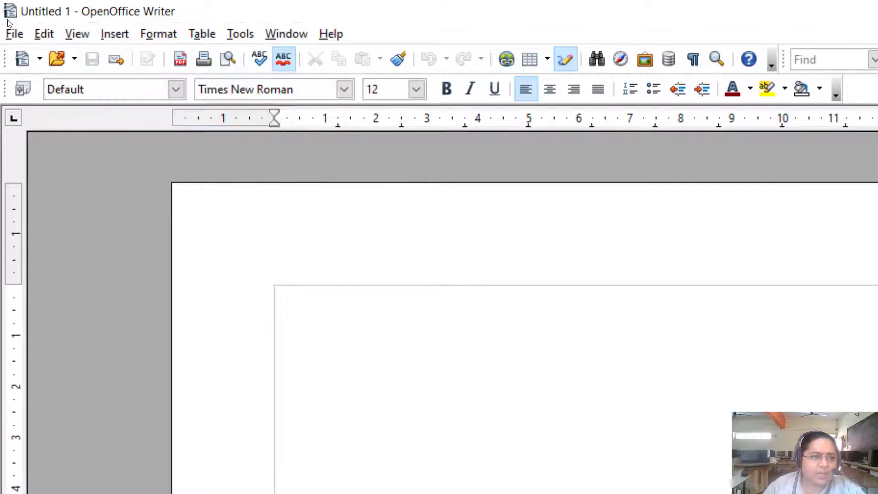
pyautogui.click(15, 33)
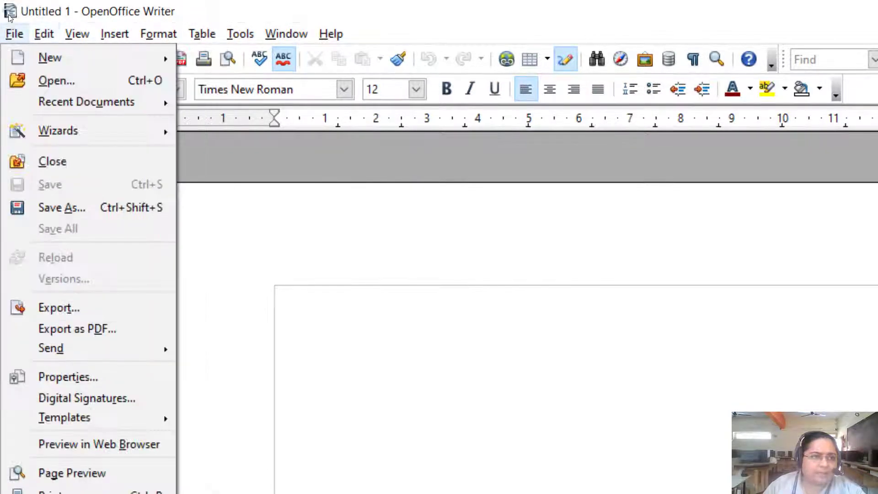
pyautogui.press('Right')
pyautogui.press('Down')
pyautogui.press('Down')
pyautogui.press('Down')
pyautogui.press('Down')
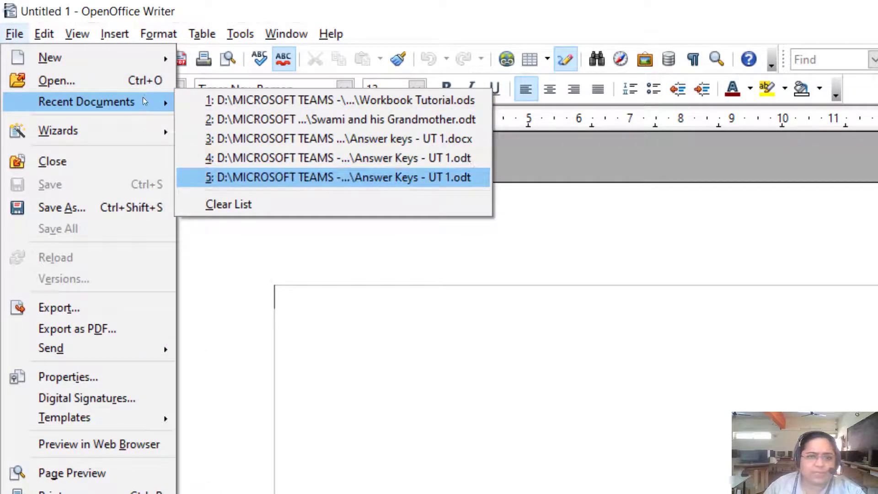
pyautogui.press('Up')
pyautogui.press('Up')
pyautogui.press('Up')
pyautogui.press('Up')
pyautogui.press('Down')
pyautogui.press('Escape')
pyautogui.press('Escape')
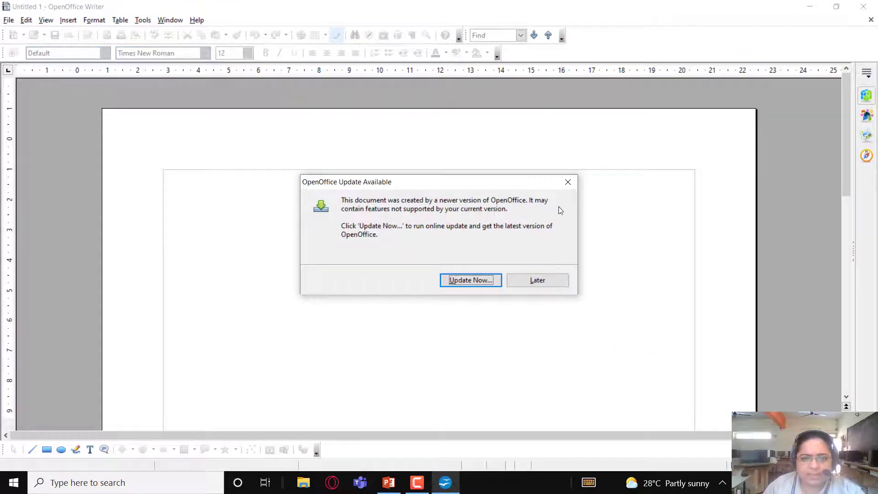
# Start the online update check offered for the opened document and cancel it.
pyautogui.click(478, 282)
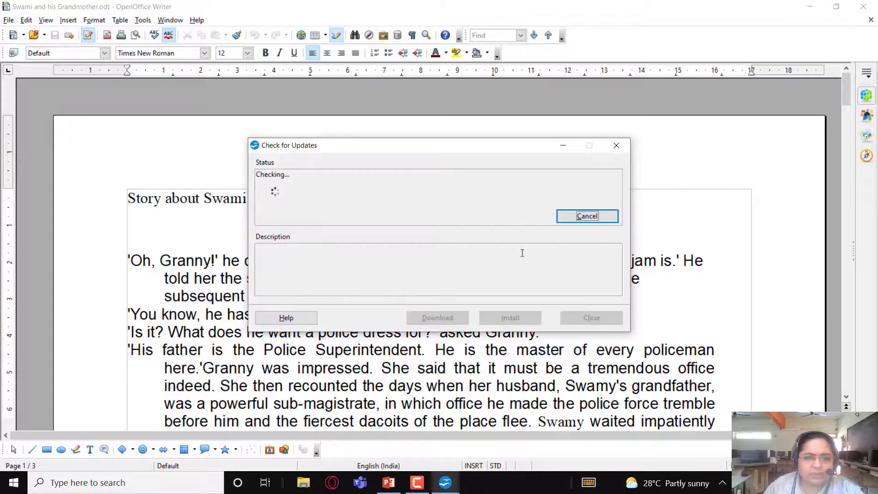
pyautogui.click(587, 216)
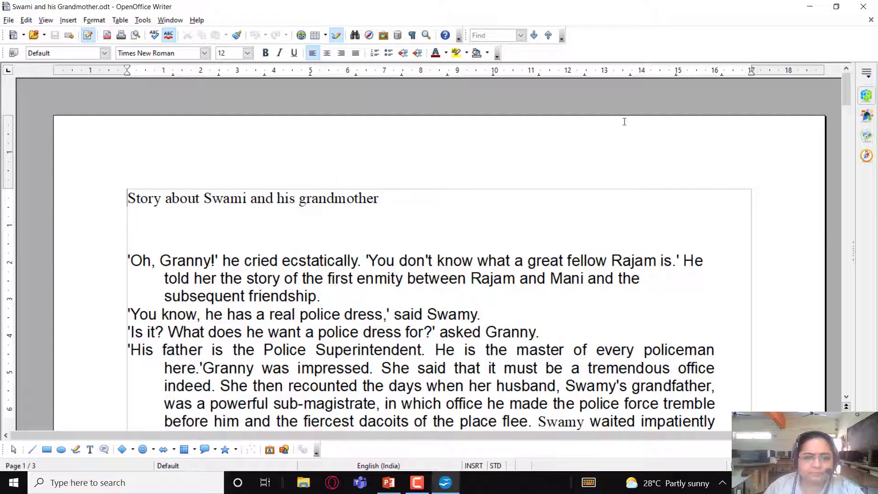
# Display the story document in Print Layout and look through its pages to the last one and back to the start.
pyautogui.click(452, 292)
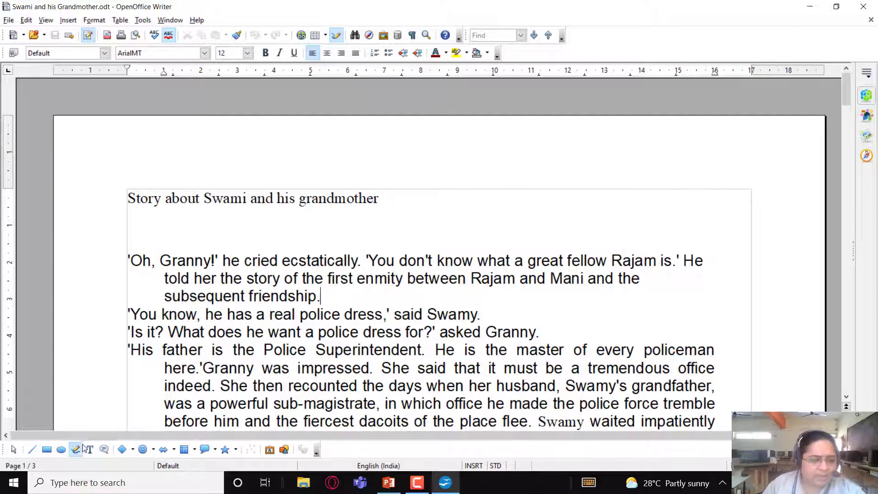
pyautogui.click(45, 22)
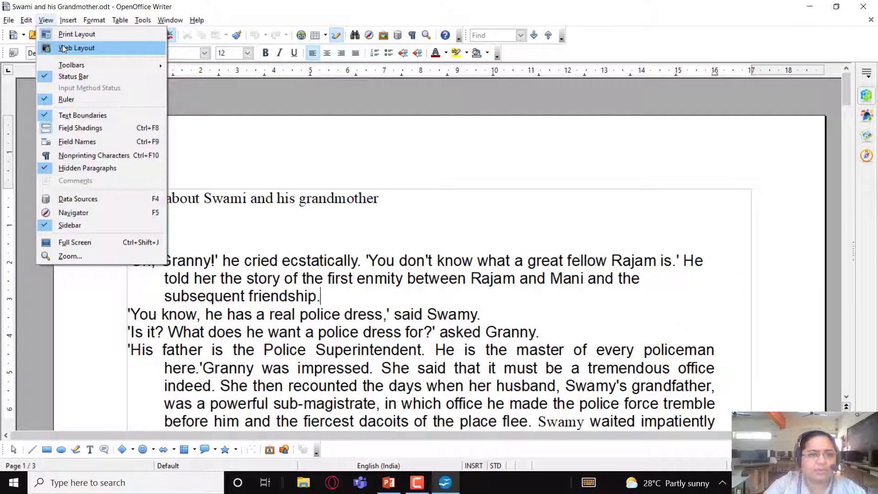
pyautogui.click(62, 45)
pyautogui.scroll(-3, 286, 196)
pyautogui.scroll(-10, 287, 196)
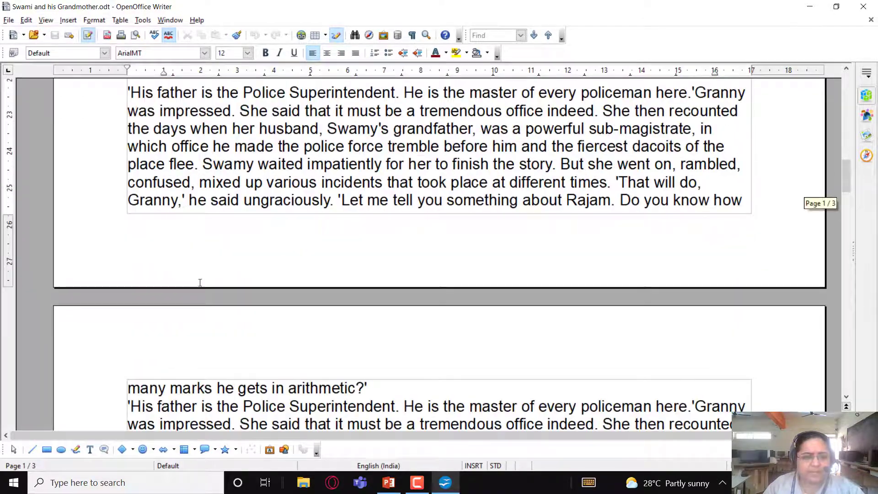
pyautogui.scroll(-10, 407, 284)
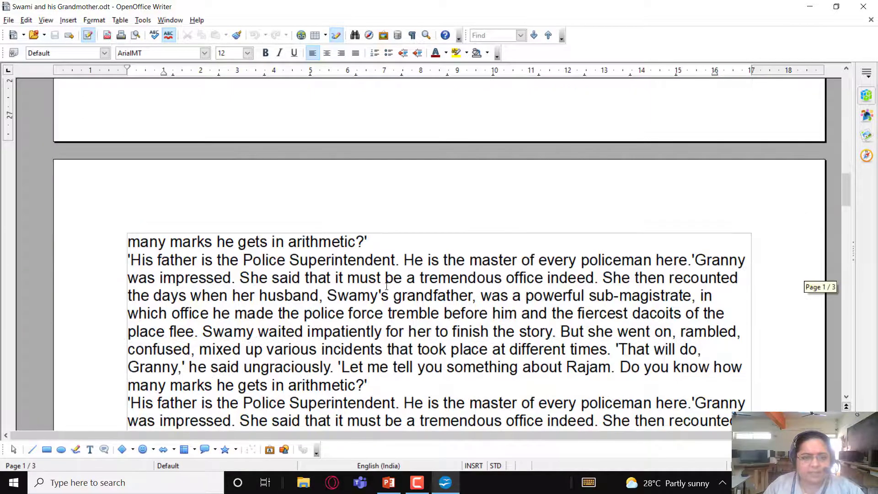
pyautogui.scroll(-10, 386, 286)
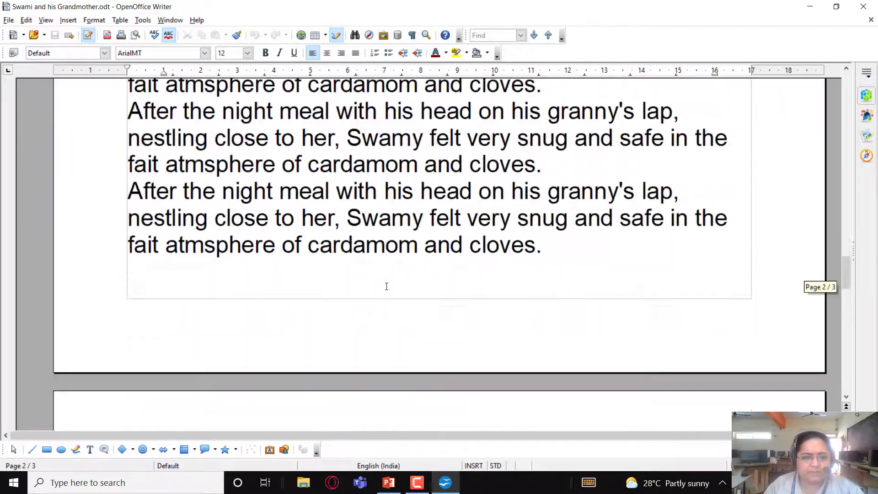
pyautogui.scroll(-8, 388, 286)
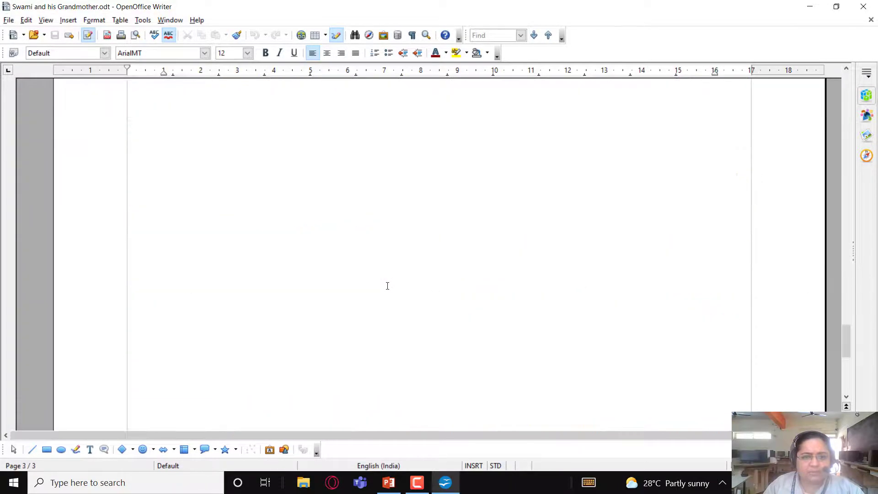
pyautogui.scroll(15, 388, 286)
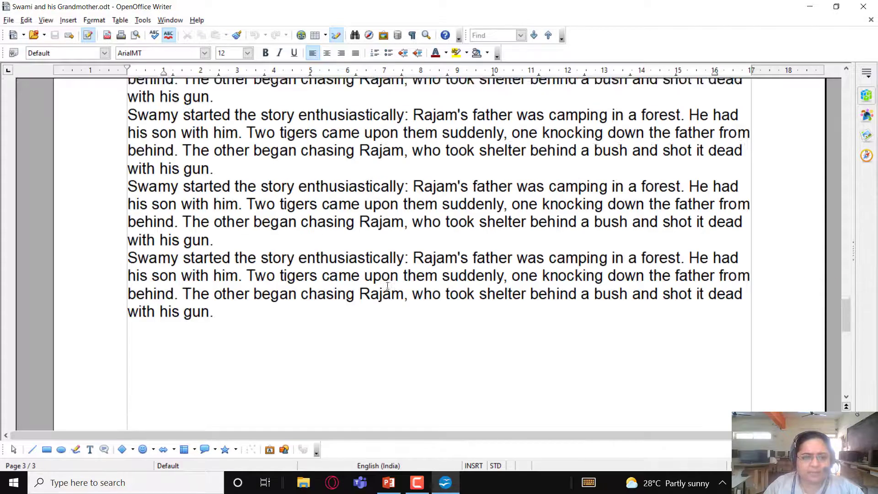
pyautogui.scroll(12, 387, 286)
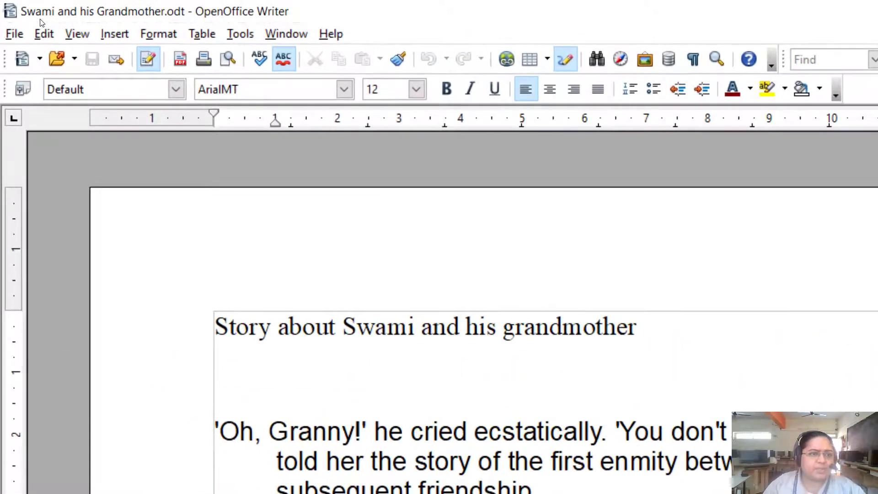
# Display the story document in Web Layout and look through it to the end and back to the start.
pyautogui.click(46, 20)
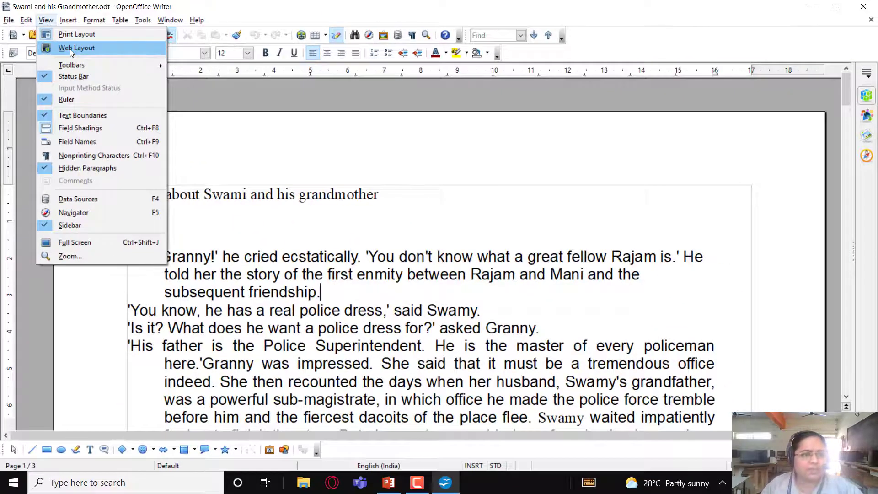
pyautogui.click(70, 48)
pyautogui.scroll(-10, 337, 270)
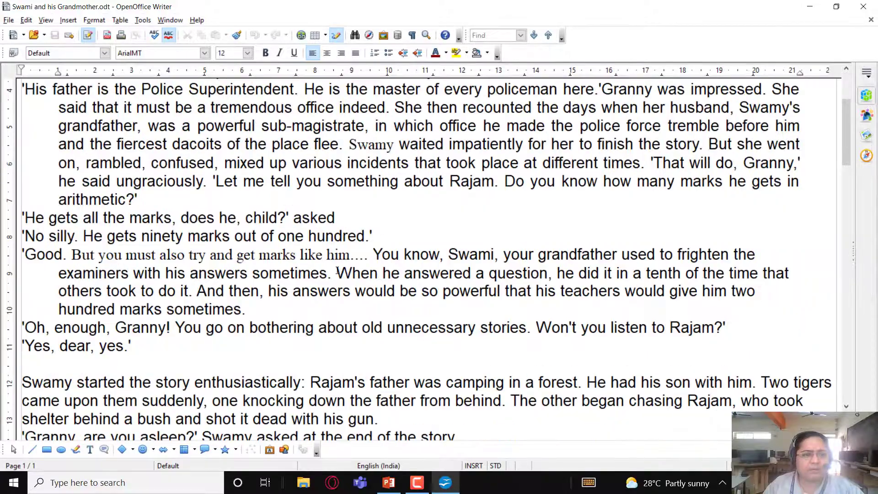
pyautogui.scroll(-15, 337, 270)
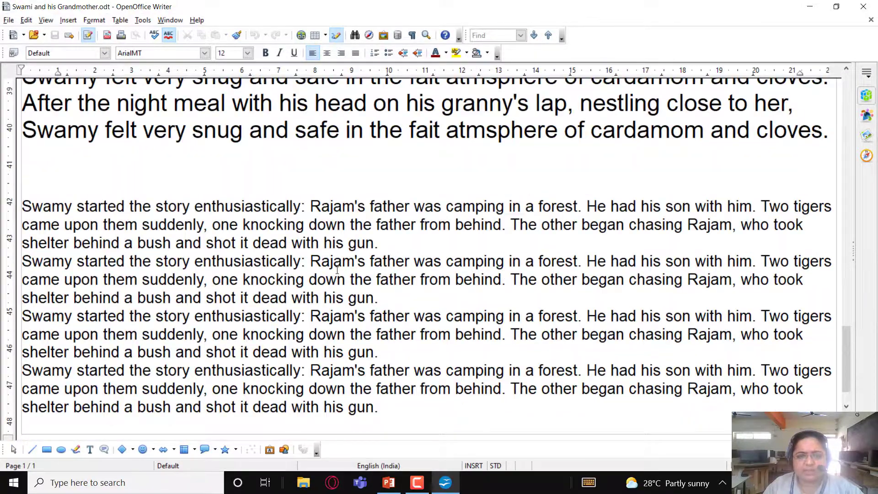
pyautogui.scroll(15, 337, 270)
pyautogui.scroll(5, 337, 269)
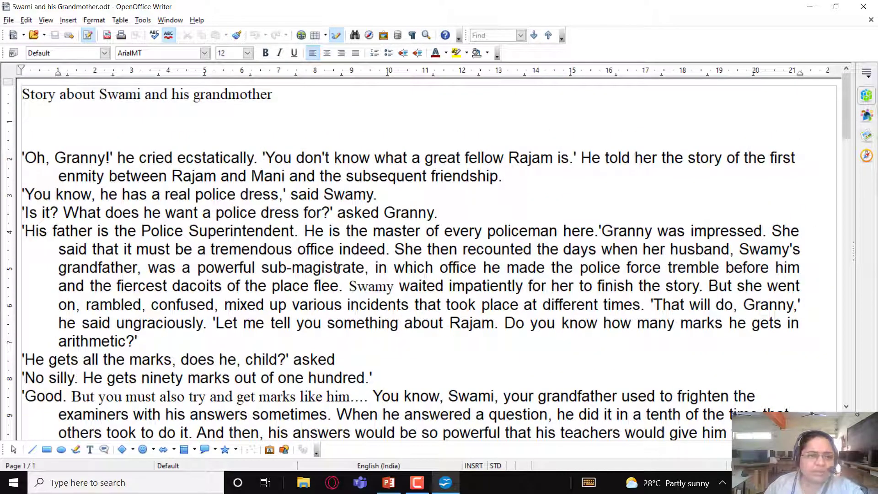
# Display the story document in Full Screen view and return to the normal window.
pyautogui.click(45, 21)
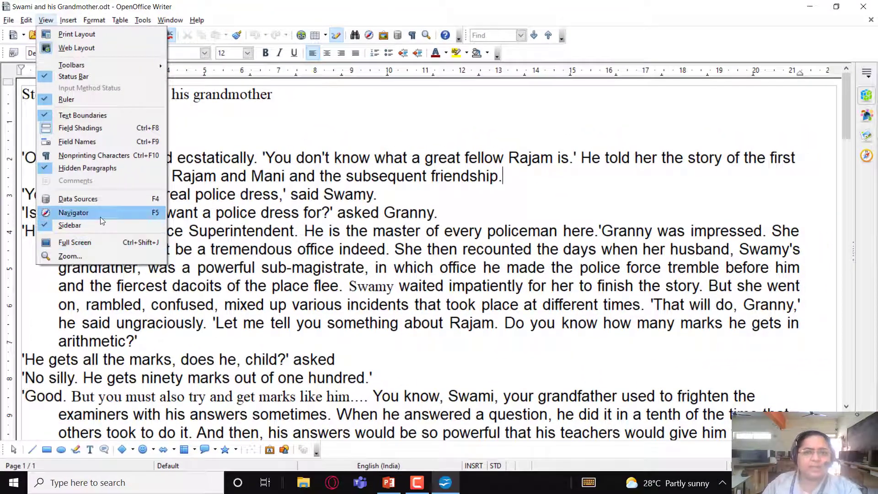
pyautogui.click(319, 113)
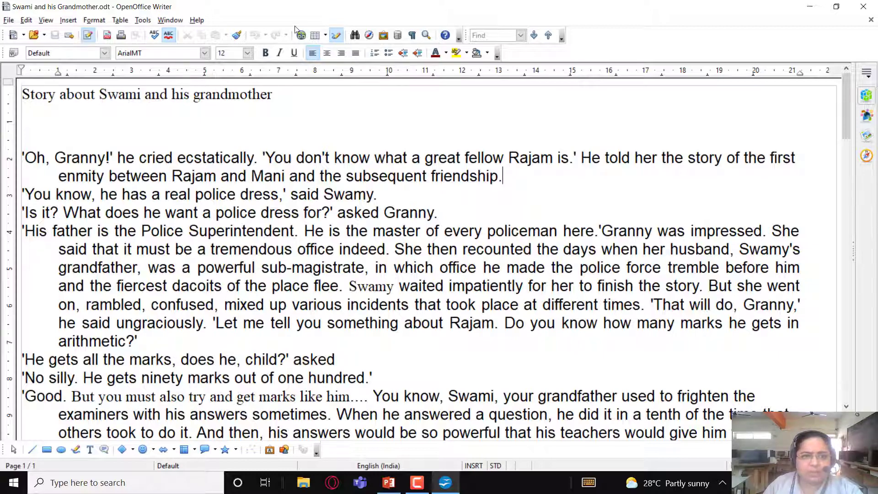
pyautogui.click(44, 20)
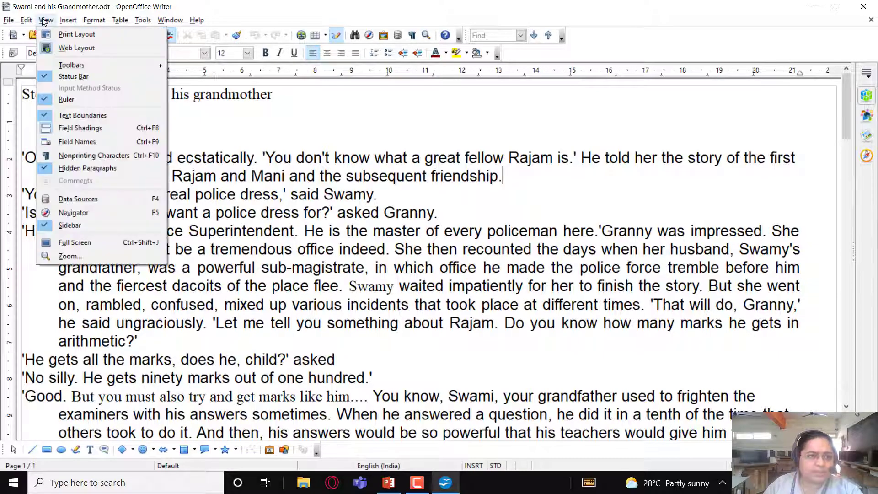
pyautogui.click(100, 244)
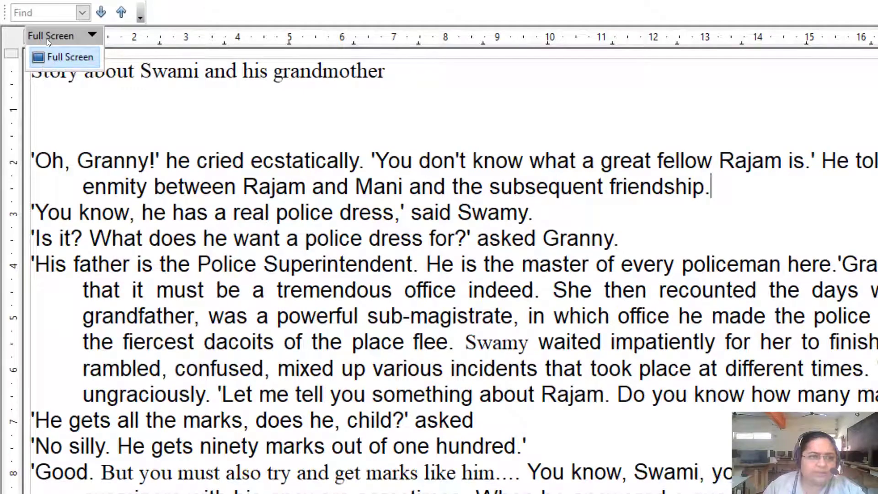
pyautogui.hotkey('ctrl', 'shift', 'j')
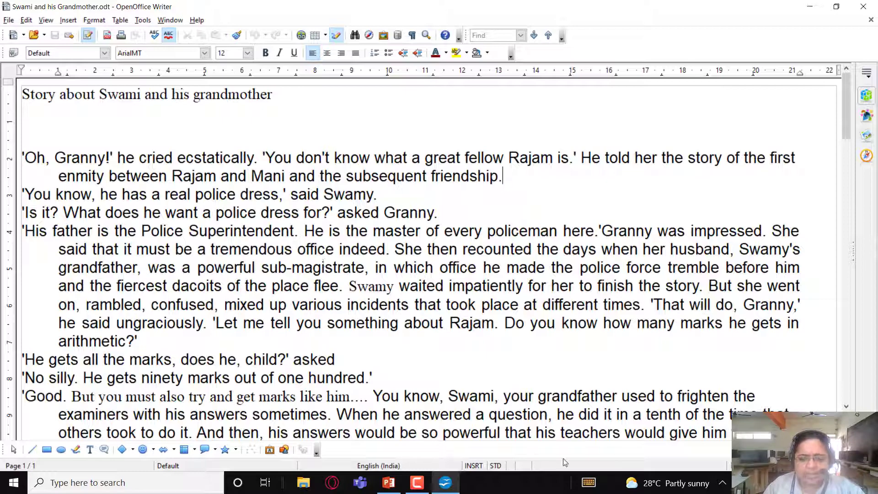
# Toggle Full Screen view on and off twice for the story document, and close the on-screen keyboard.
pyautogui.click(419, 484)
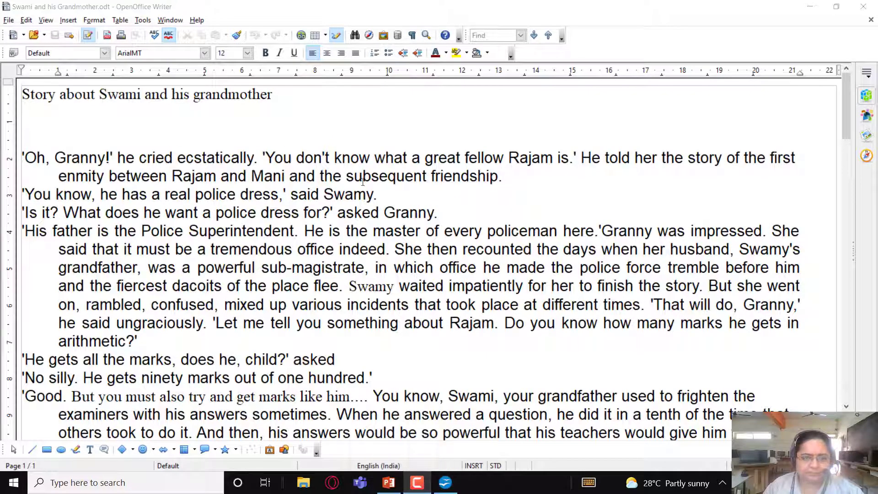
pyautogui.click(284, 158)
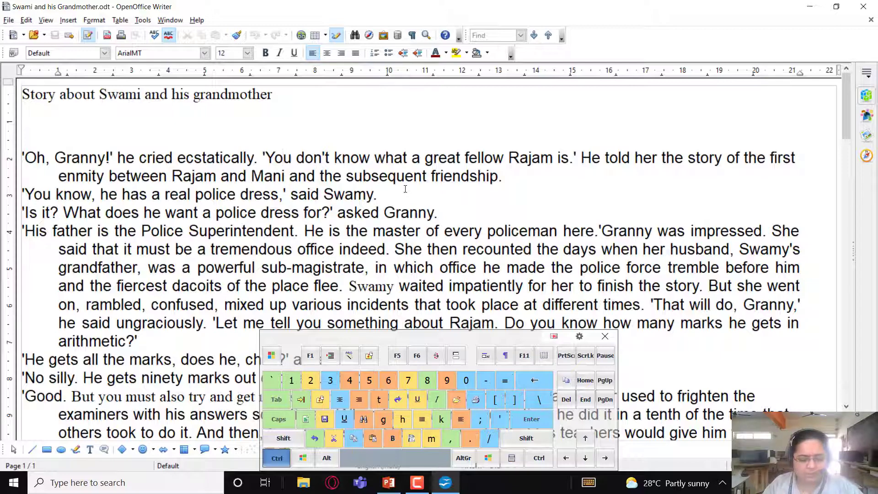
pyautogui.hotkey('ctrl', 'shift', 'j')
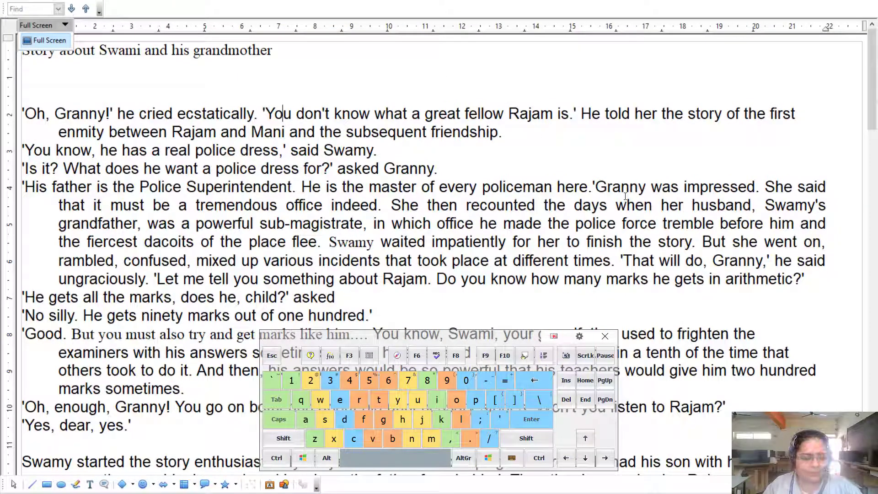
pyautogui.hotkey('ctrl', 'shift', 'j')
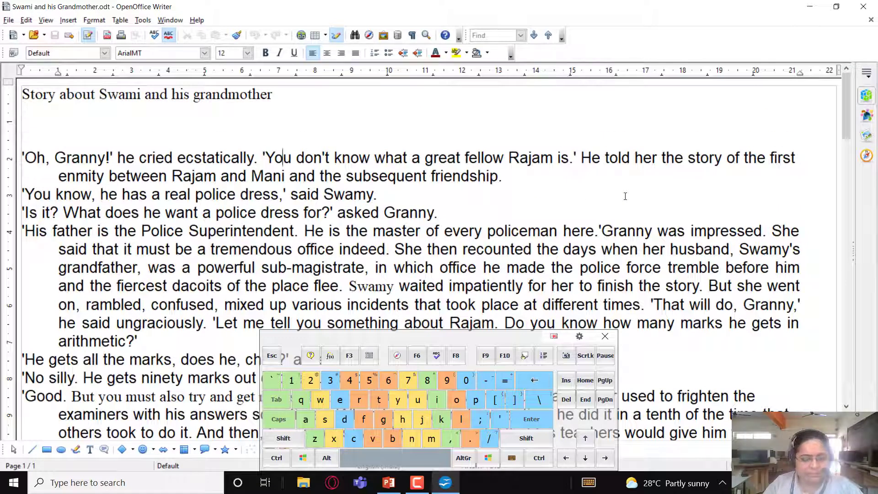
pyautogui.hotkey('ctrl', 'shift', 'j')
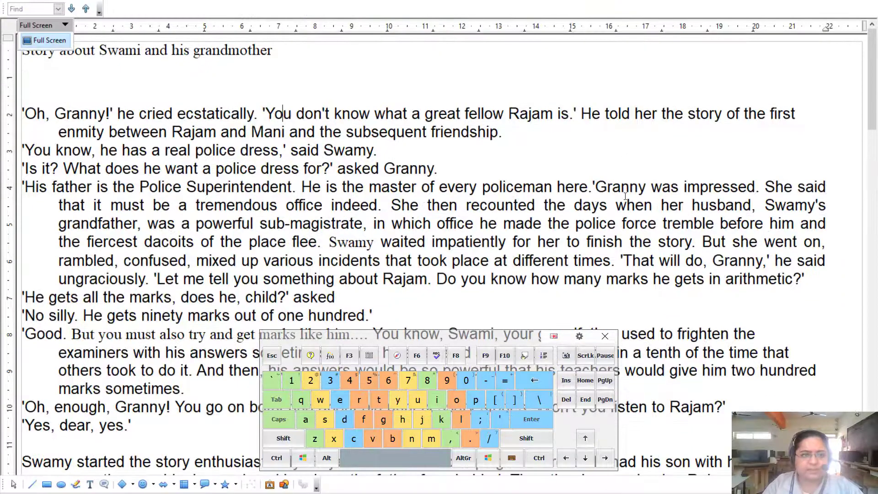
pyautogui.press('Escape')
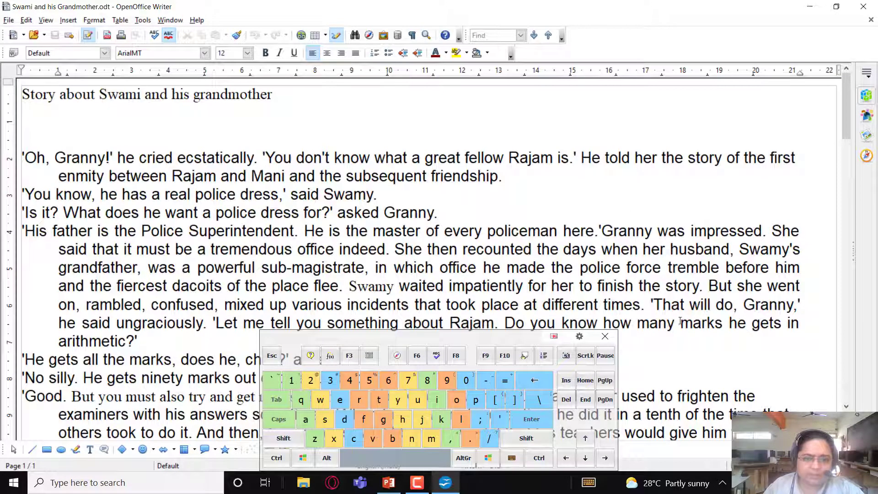
pyautogui.click(605, 336)
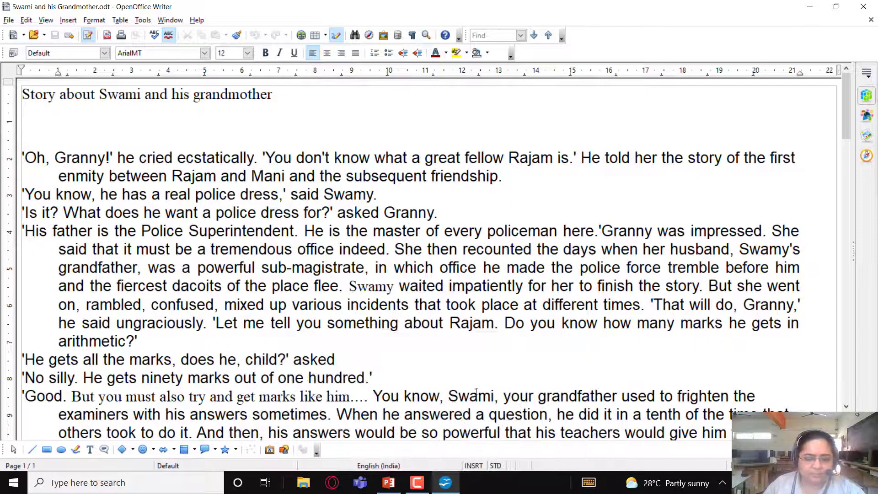
pyautogui.click(45, 20)
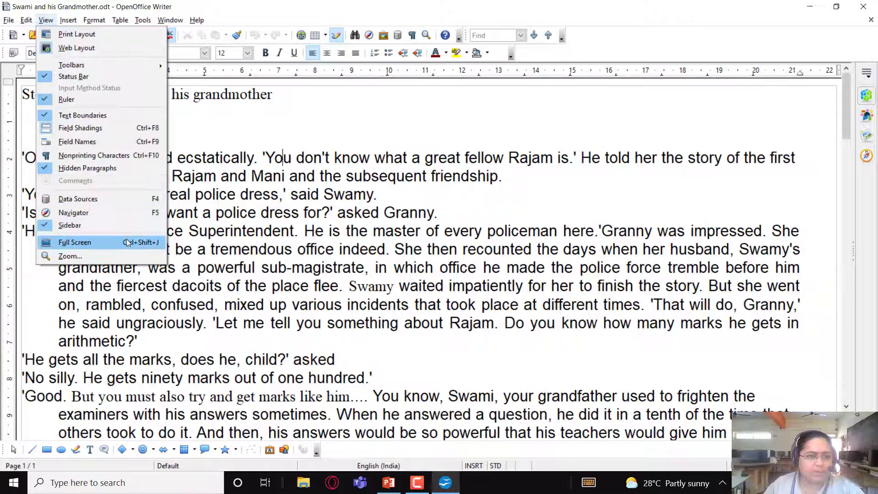
pyautogui.click(393, 245)
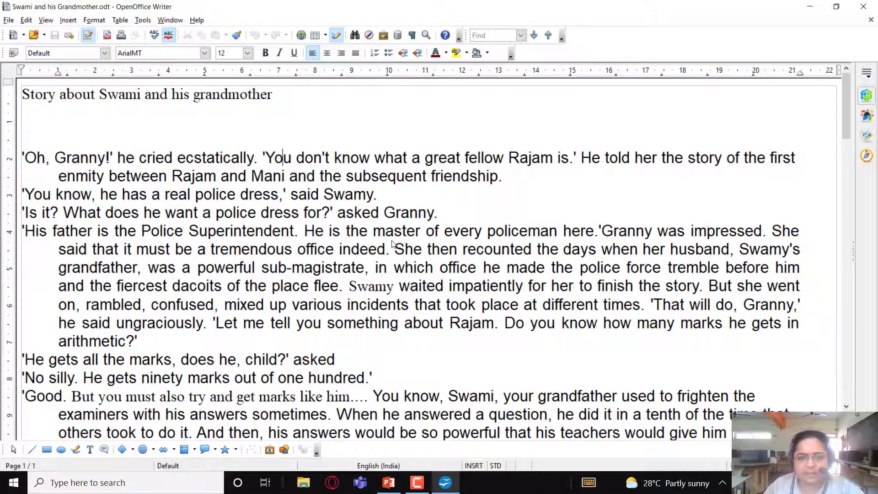
# Switch to PowerPoint, present from the Changing Document Views slide, view the Using Navigator slide, and end the show.
pyautogui.click(397, 482)
pyautogui.hotkey('shift', 'F5')
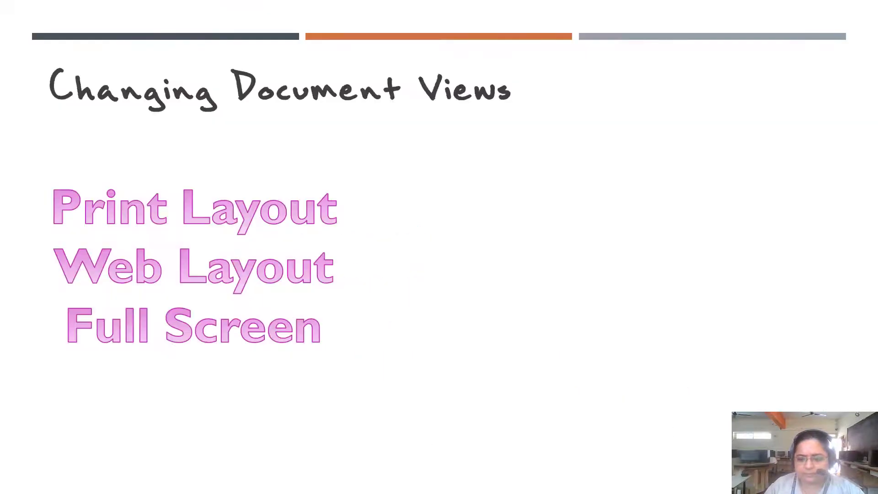
pyautogui.press('Right')
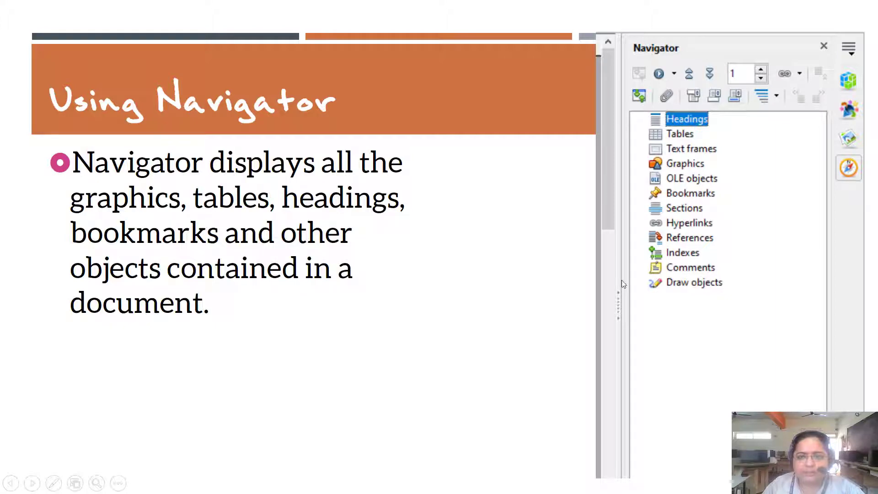
pyautogui.press('Escape')
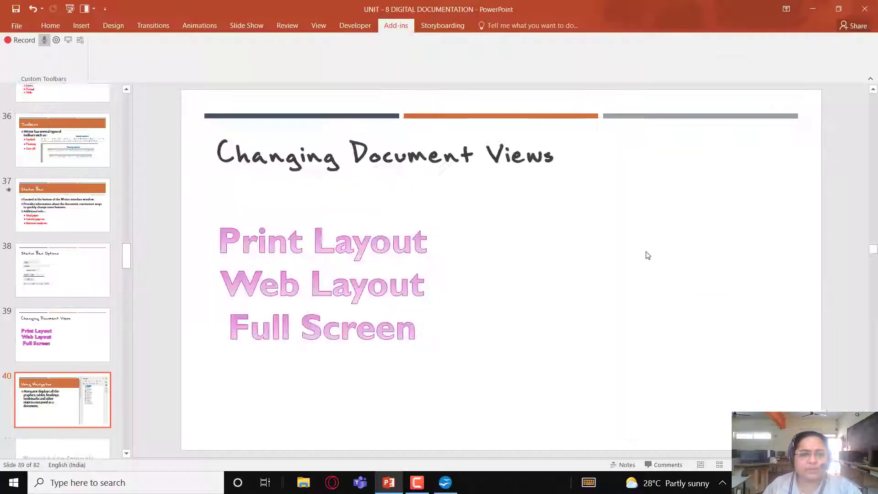
# Switch to OpenOffice Writer, select the Tables category in the story document's Navigator, and close the Navigator.
pyautogui.click(454, 486)
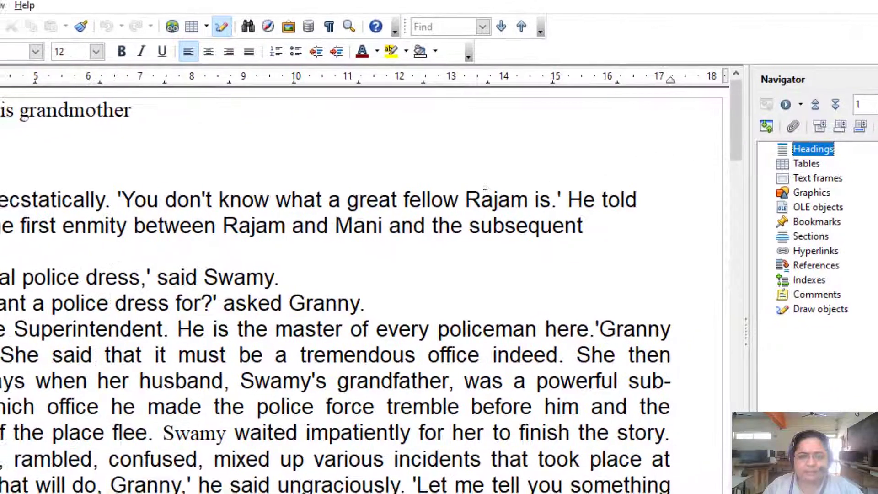
pyautogui.press('Down')
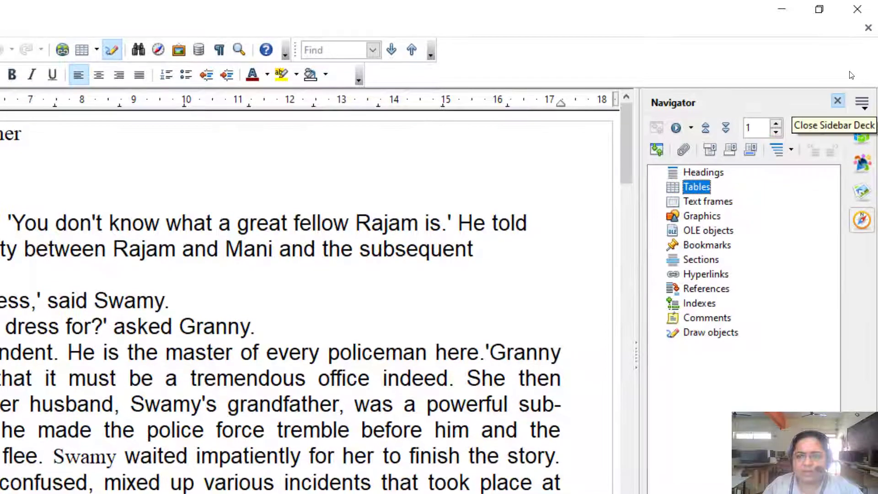
pyautogui.click(837, 99)
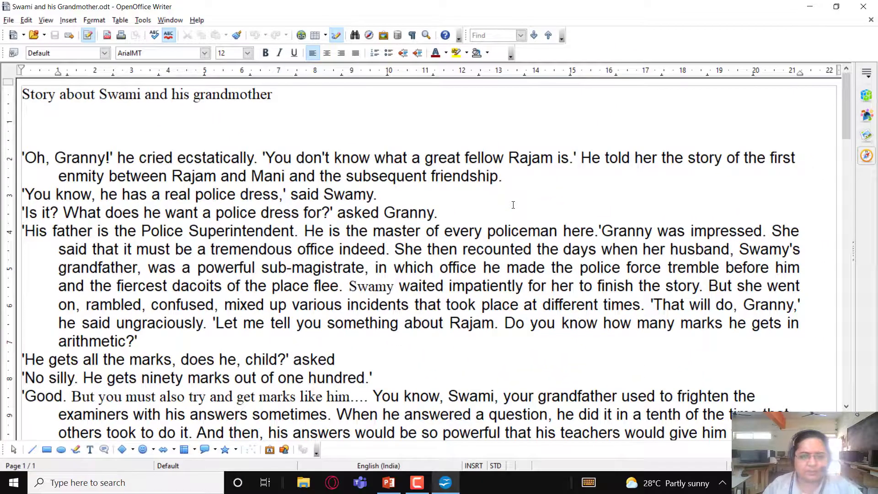
# In Communication Skills Notes.odt, expand the Navigator's Headings and jump to Physical Barriers, Semantic Barriers and Communication Cycle.
pyautogui.click(417, 482)
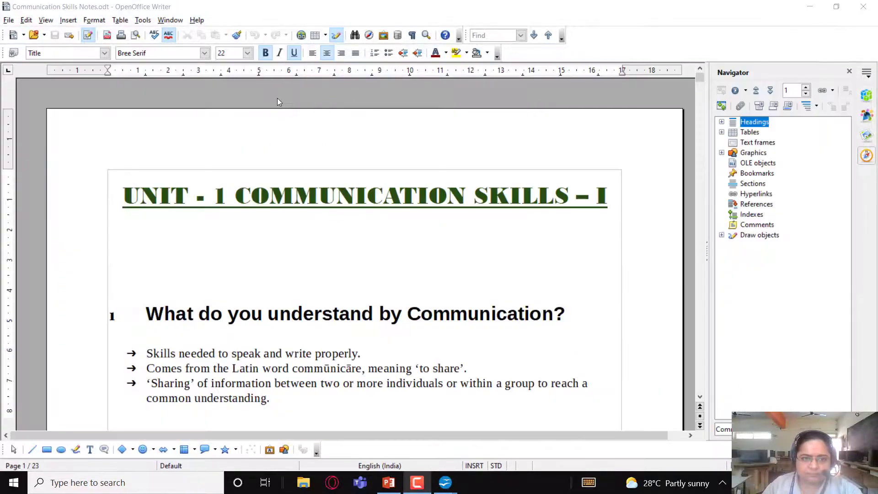
pyautogui.click(277, 98)
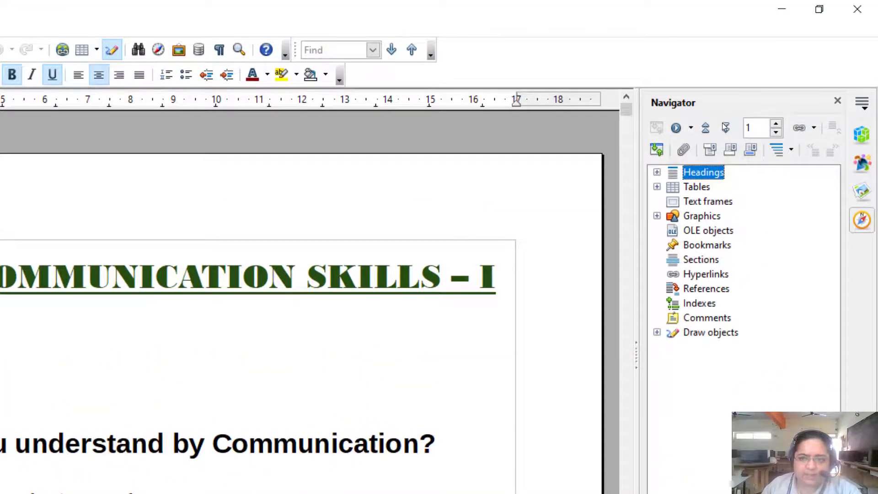
pyautogui.press('Right')
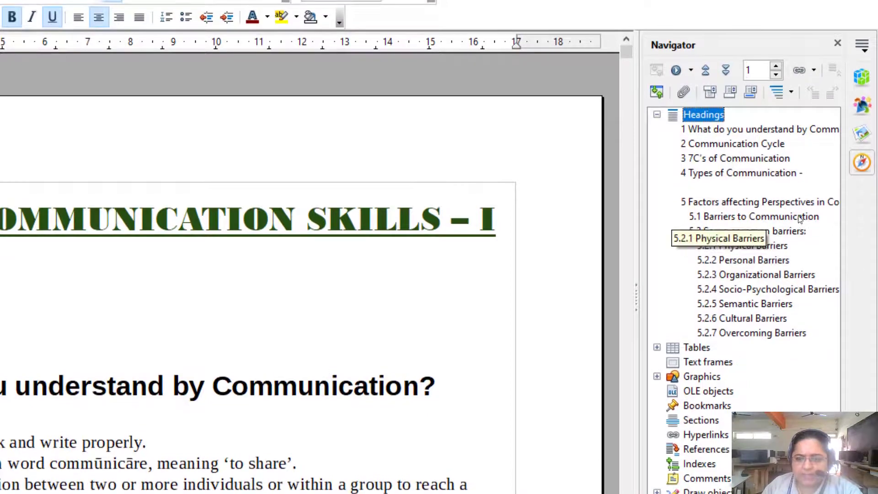
pyautogui.doubleClick(749, 246)
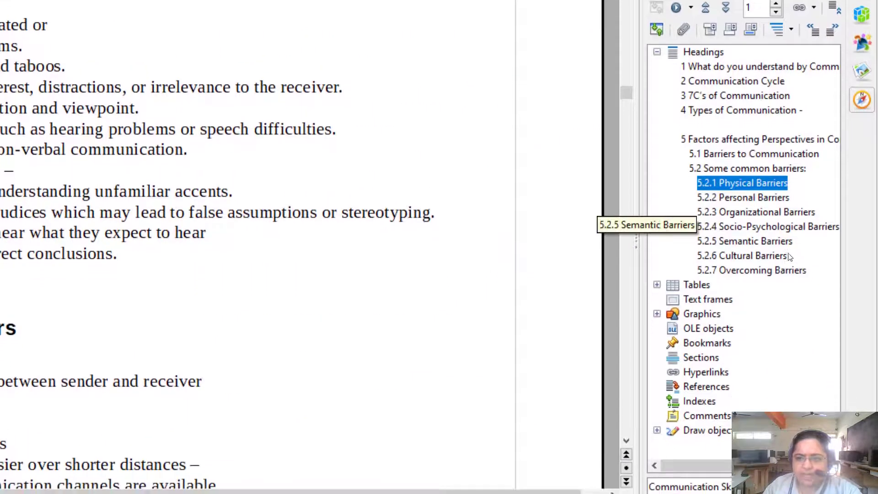
pyautogui.doubleClick(744, 241)
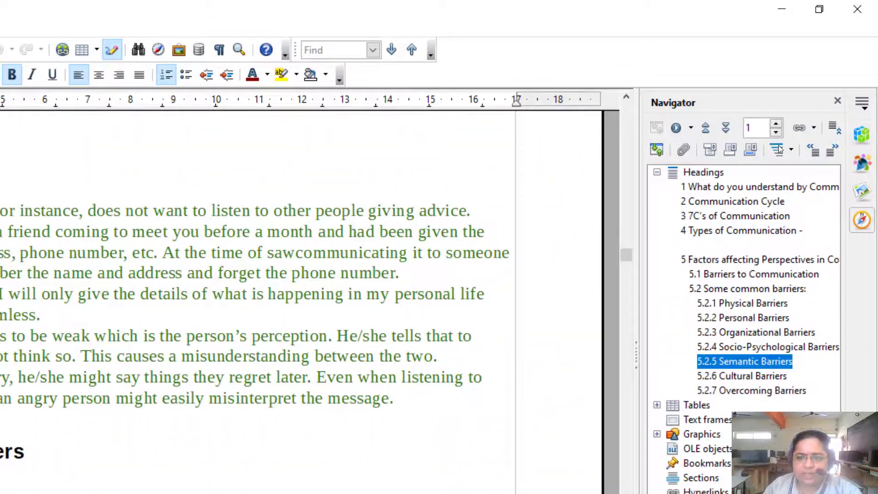
pyautogui.doubleClick(773, 202)
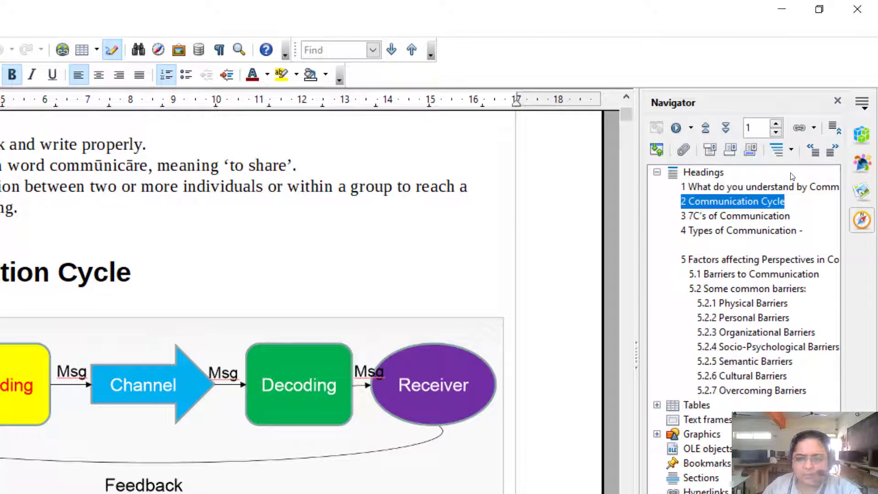
# Collapse the Navigator's Headings, jump to Table1 under Tables, and look over the Use of Capitals table.
pyautogui.press('Left')
pyautogui.press('Left')
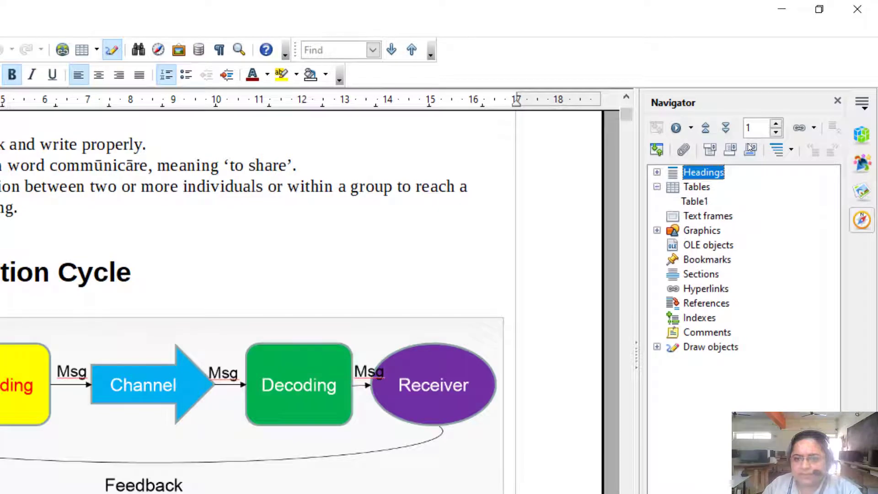
pyautogui.press('Down')
pyautogui.press('Down')
pyautogui.press('Return')
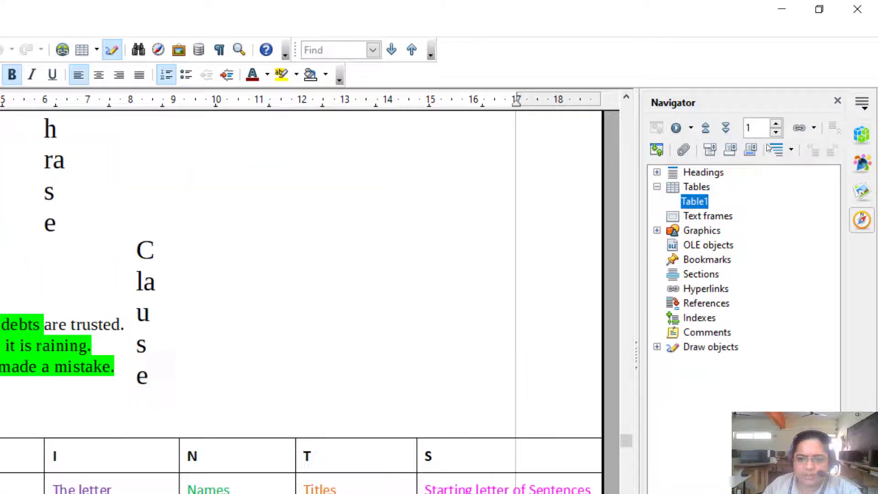
pyautogui.press('F5')
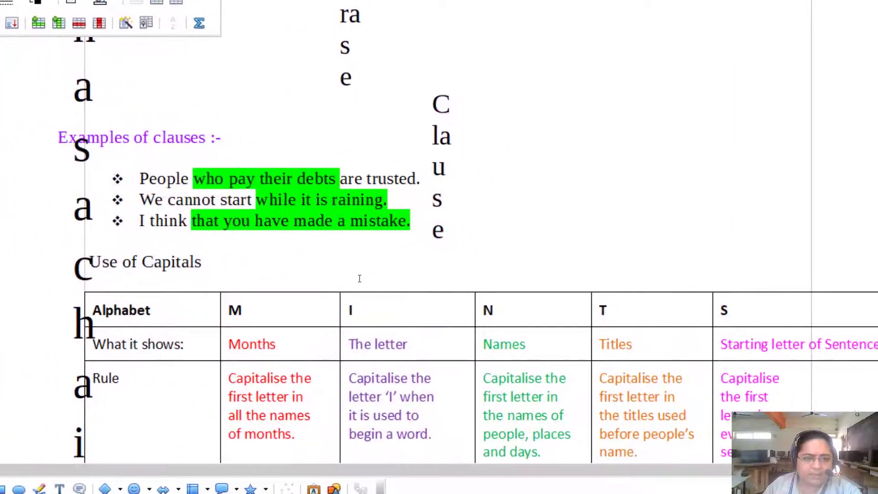
pyautogui.scroll(-2, 357, 280)
pyautogui.scroll(2, 357, 280)
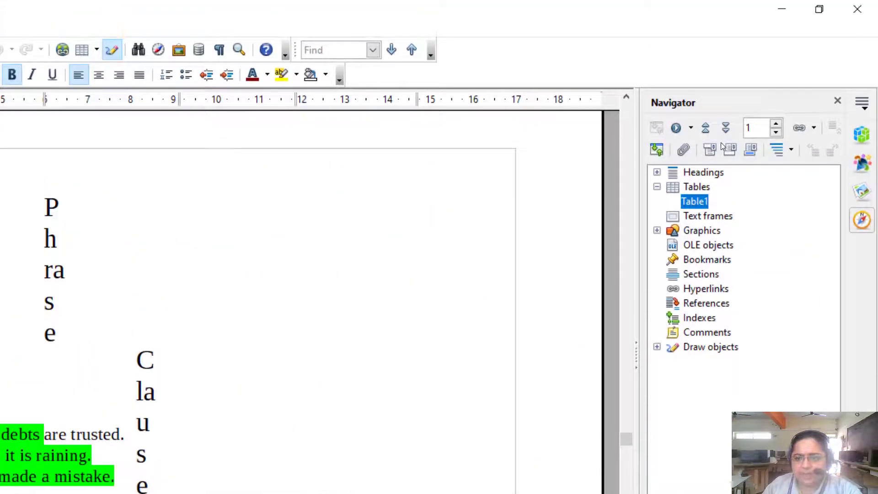
# Collapse the Navigator's Tables category, expand Graphics, and jump to image1.png.
pyautogui.press('Left')
pyautogui.press('Left')
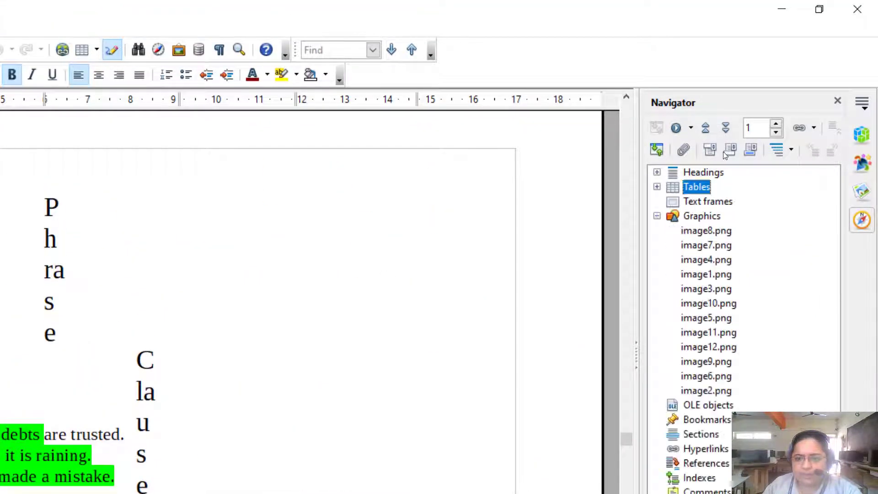
pyautogui.press('Down')
pyautogui.press('Down')
pyautogui.press('Down')
pyautogui.press('Down')
pyautogui.press('Down')
pyautogui.press('Down')
pyautogui.press('Return')
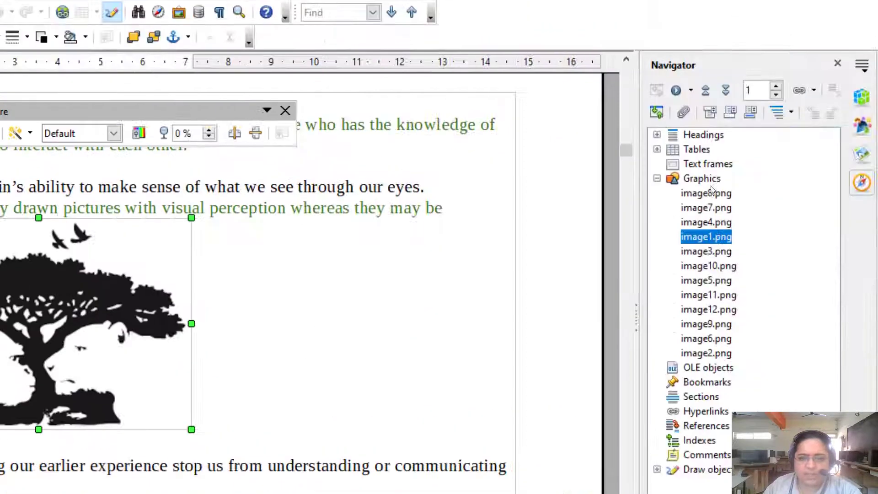
# Collapse the Navigator's Graphics category, expand Draw objects, and select Shape12.
pyautogui.press('Left')
pyautogui.press('Left')
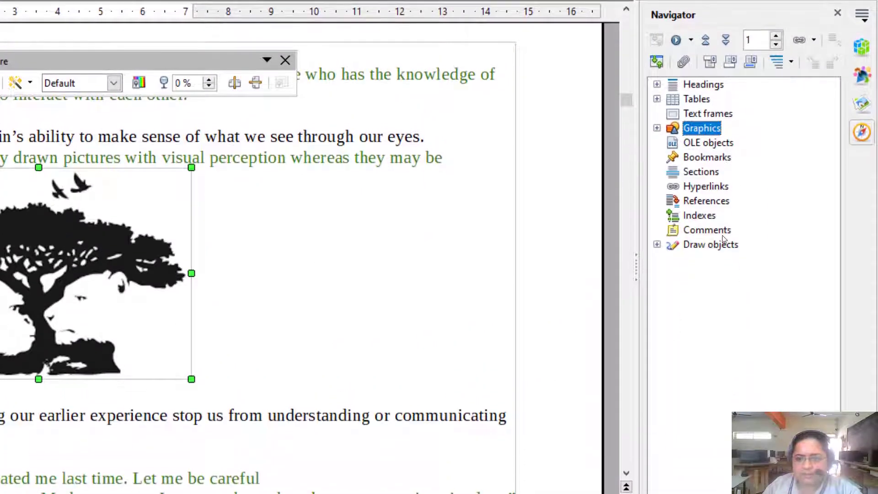
pyautogui.press('Down')
pyautogui.press('Down')
pyautogui.press('Down')
pyautogui.press('Down')
pyautogui.press('Down')
pyautogui.press('Down')
pyautogui.press('Down')
pyautogui.press('Down')
pyautogui.press('Down')
pyautogui.press('Down')
pyautogui.press('Down')
pyautogui.press('Down')
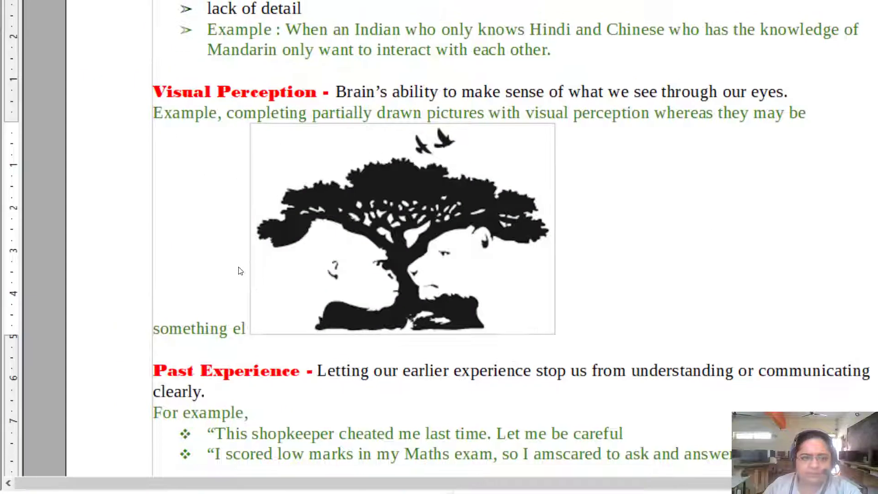
pyautogui.press('Return')
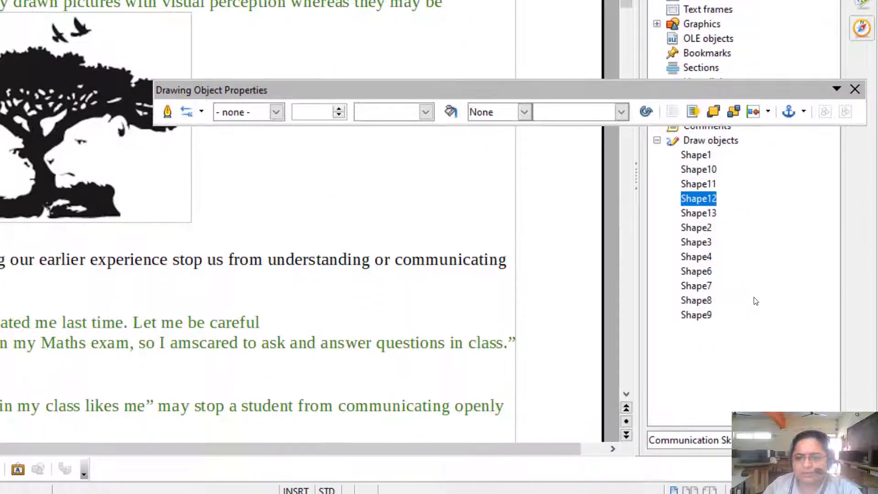
# Jump to Shape8 and Shape9 under the Navigator's Draw objects.
pyautogui.press('Down')
pyautogui.press('Down')
pyautogui.press('Down')
pyautogui.press('Down')
pyautogui.press('Return')
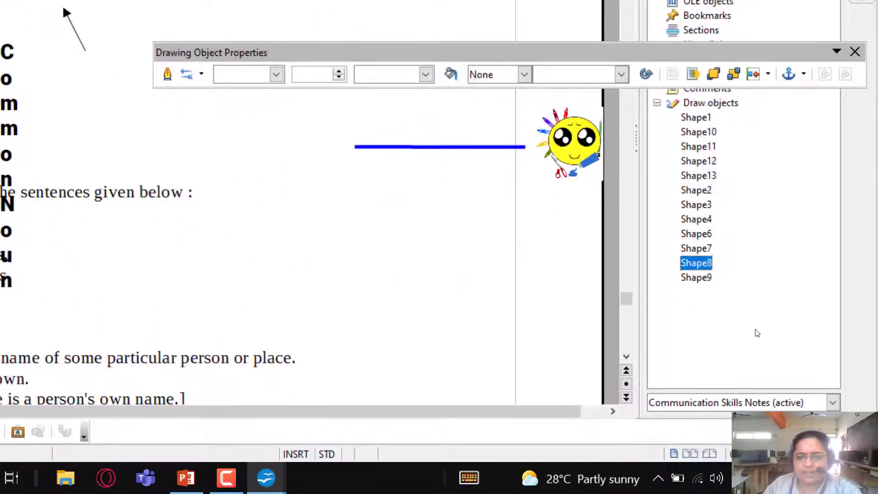
pyautogui.press('Return')
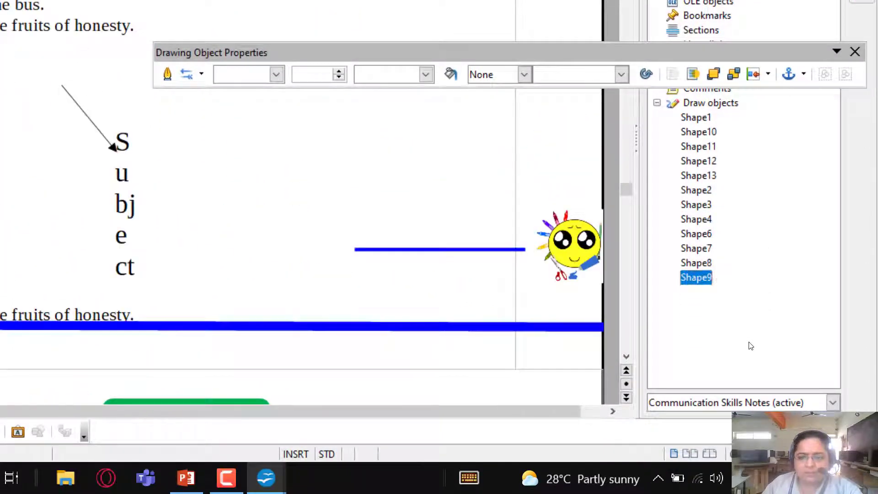
pyautogui.press('Return')
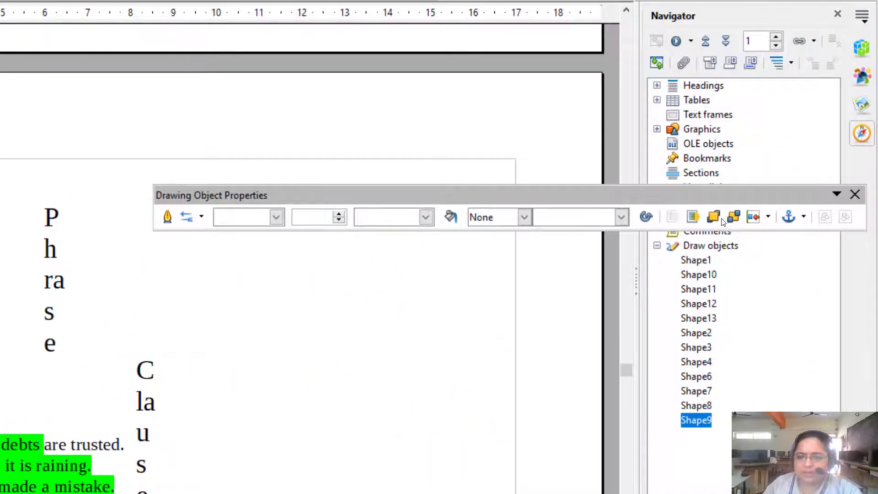
# Collapse Draw objects, expand Graphics, and jump to image12.png and image7.png.
pyautogui.press('Left')
pyautogui.press('Left')
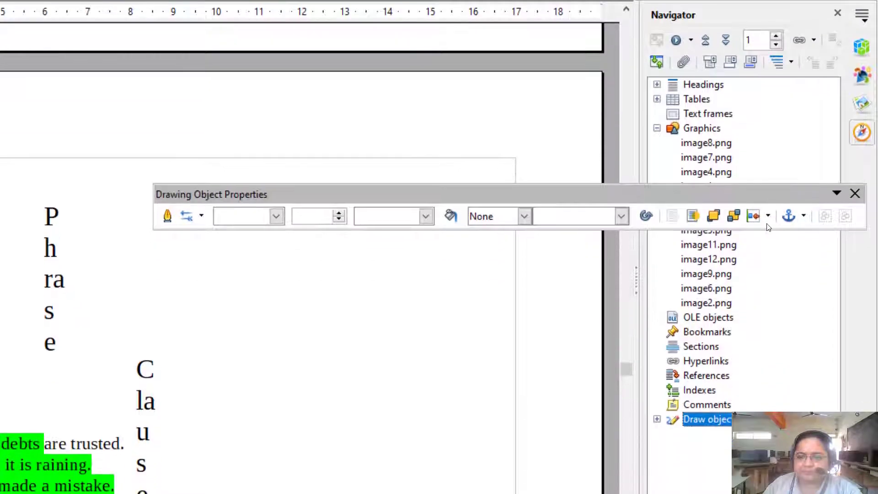
pyautogui.click(736, 322)
pyautogui.press('Return')
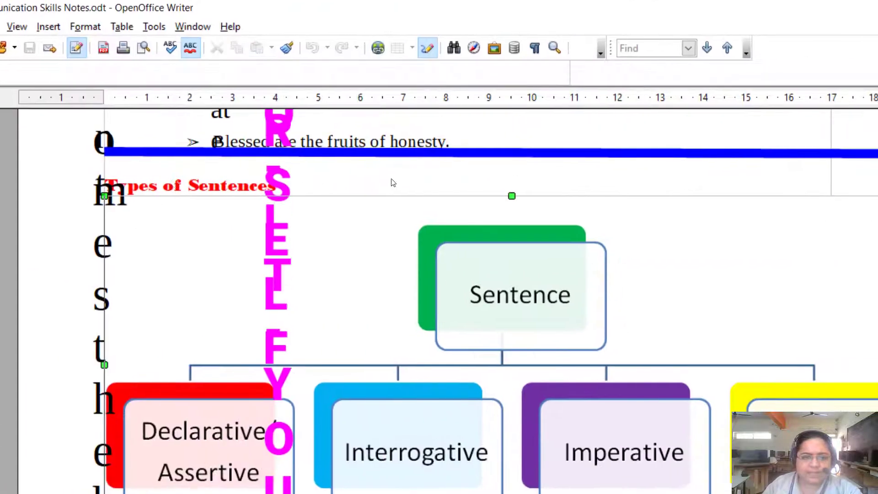
pyautogui.click(215, 159)
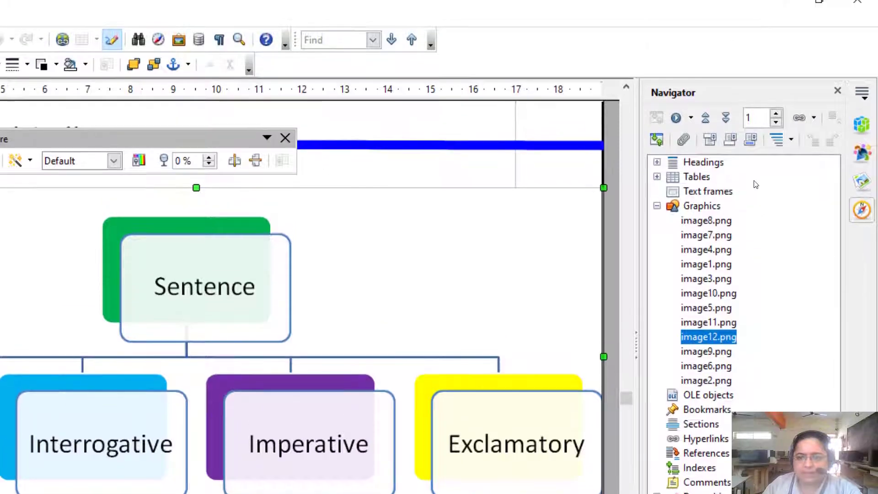
pyautogui.doubleClick(705, 192)
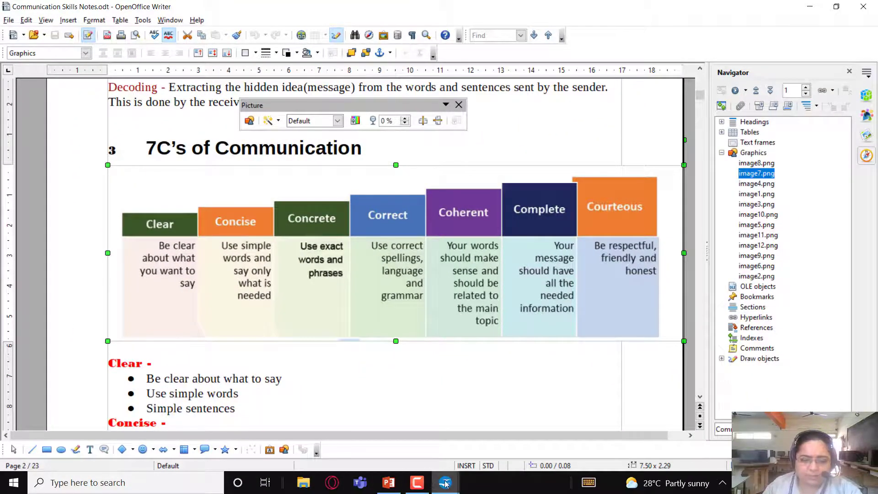
# Switch to PowerPoint, present from the Using Navigator slide, view the To start a new document slide, and end the show.
pyautogui.click(400, 483)
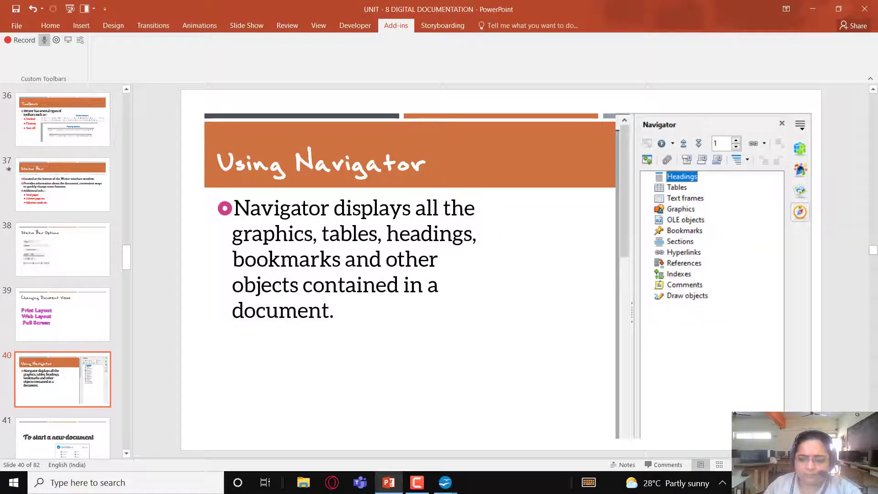
pyautogui.hotkey('shift', 'F5')
pyautogui.press('Right')
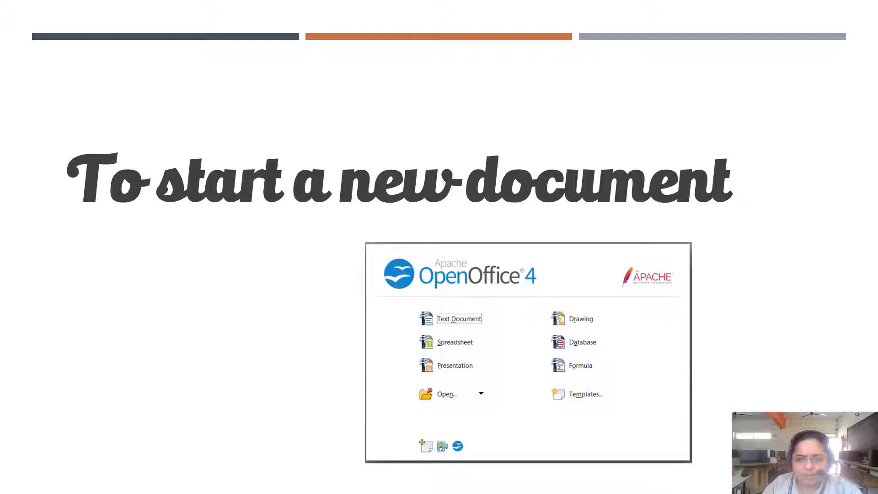
pyautogui.press('Escape')
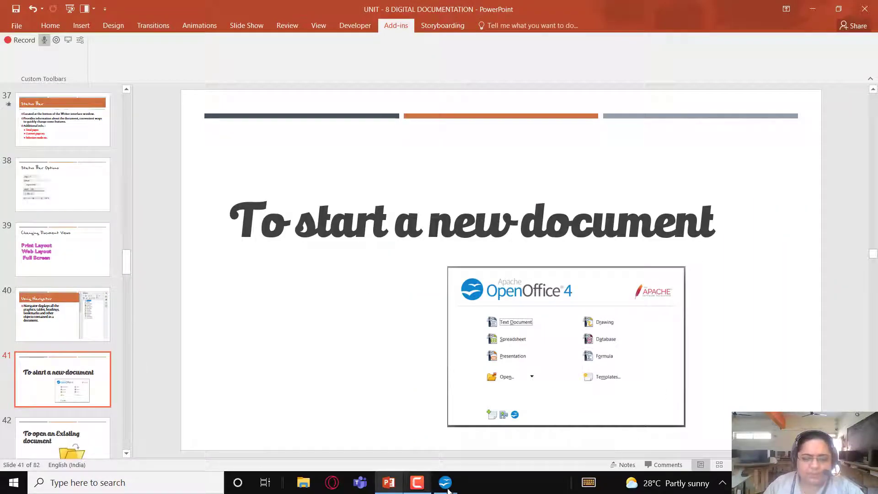
# Switch to Communication Skills Notes.odt in OpenOffice Writer and deselect the 7C's of Communication picture.
pyautogui.moveTo(448, 490)
pyautogui.click(503, 433)
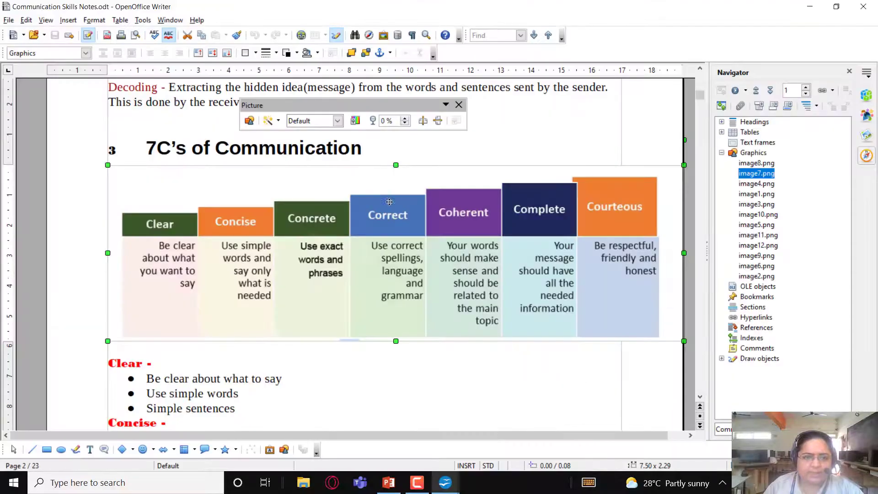
pyautogui.click(572, 128)
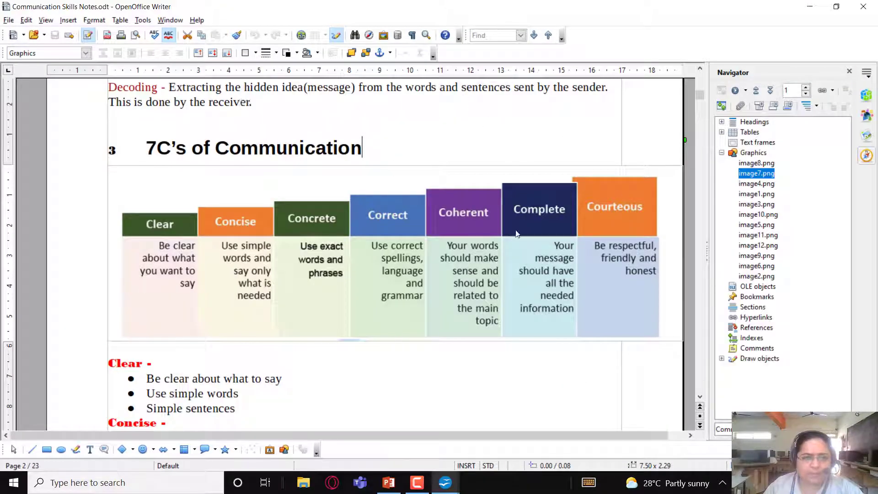
# Examine the document types offered for a new file, from Text Document to Templates and Documents, and close the list without choosing one.
pyautogui.click(8, 20)
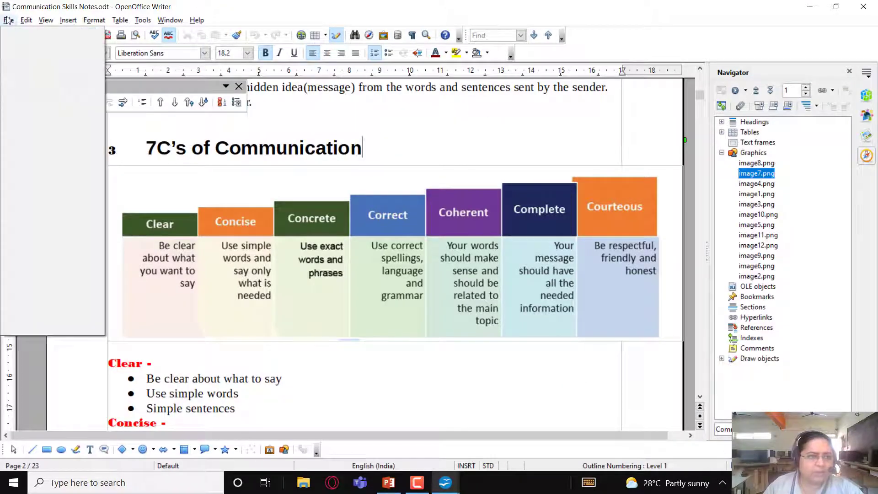
pyautogui.click(8, 20)
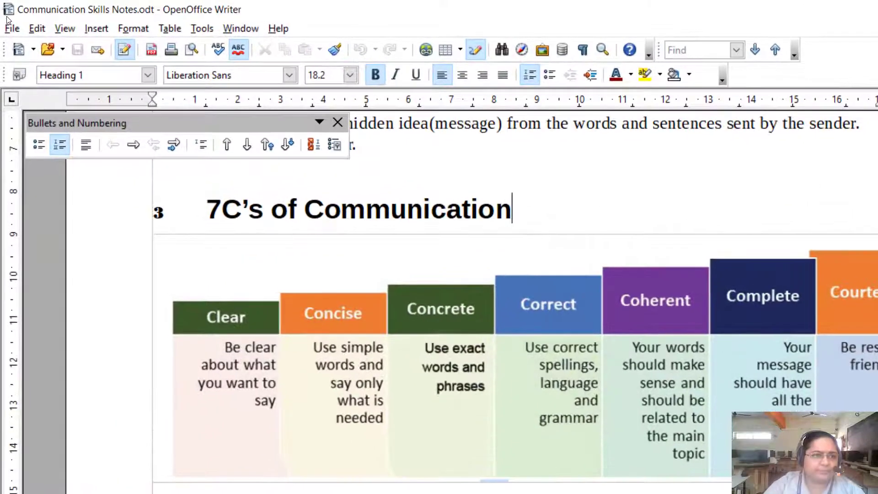
pyautogui.click(11, 28)
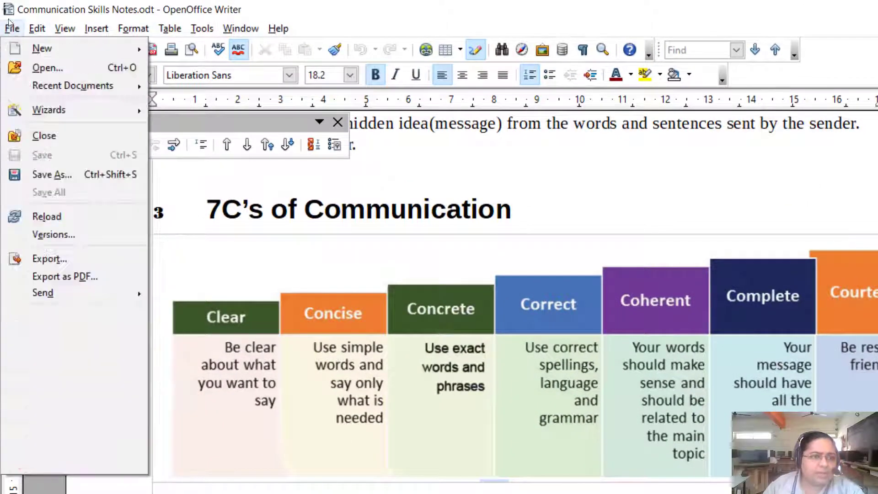
pyautogui.moveTo(10, 35)
pyautogui.press('Down')
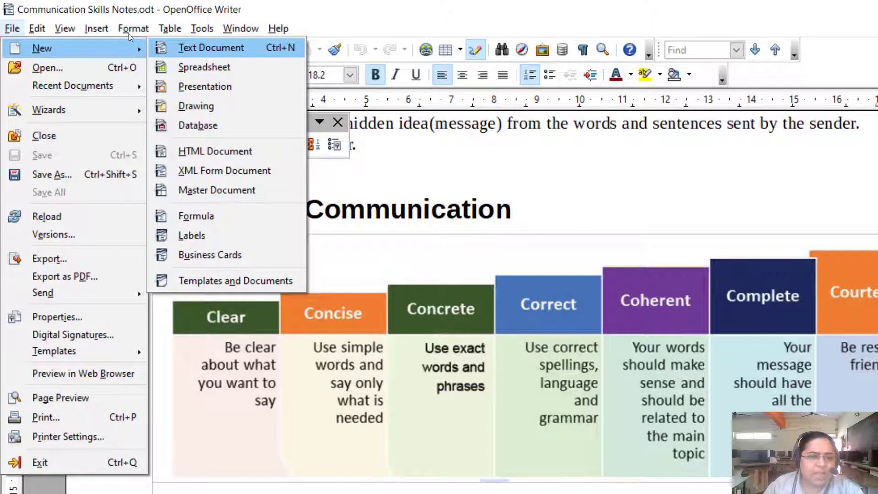
pyautogui.press('Down')
pyautogui.press('Down')
pyautogui.press('Down')
pyautogui.press('Down')
pyautogui.press('Down')
pyautogui.press('Down')
pyautogui.press('Down')
pyautogui.press('Down')
pyautogui.press('Down')
pyautogui.press('Down')
pyautogui.press('Up')
pyautogui.press('Up')
pyautogui.press('Up')
pyautogui.press('Up')
pyautogui.press('Up')
pyautogui.press('Up')
pyautogui.press('Up')
pyautogui.press('Up')
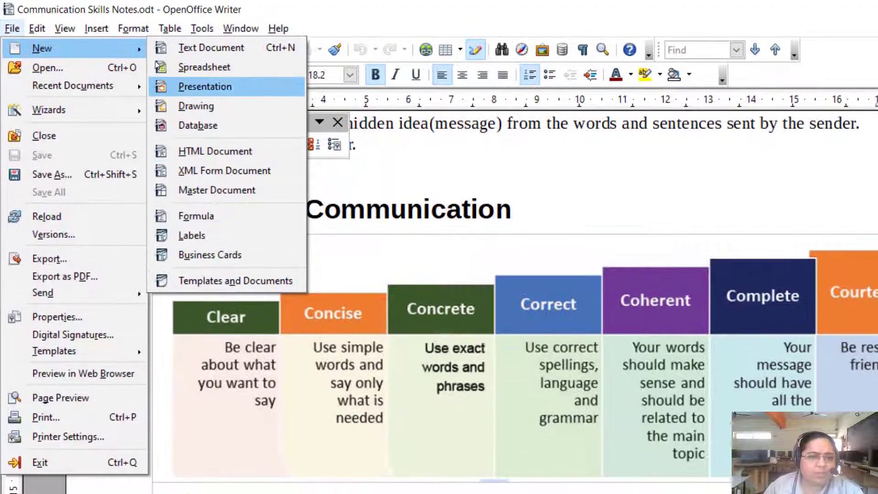
pyautogui.press('Up')
pyautogui.press('Up')
pyautogui.press('Down')
pyautogui.press('Down')
pyautogui.press('Down')
pyautogui.press('Down')
pyautogui.press('Down')
pyautogui.press('Down')
pyautogui.press('Up')
pyautogui.press('Up')
pyautogui.press('Up')
pyautogui.press('Up')
pyautogui.press('Up')
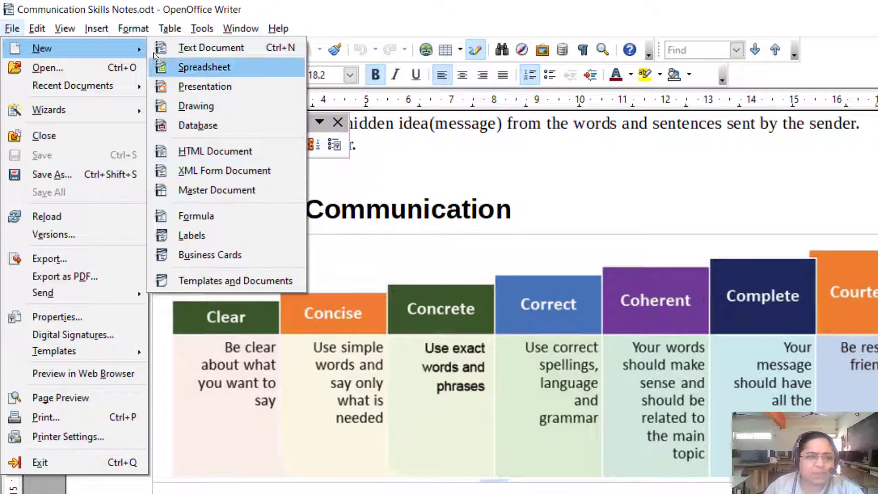
pyautogui.press('Up')
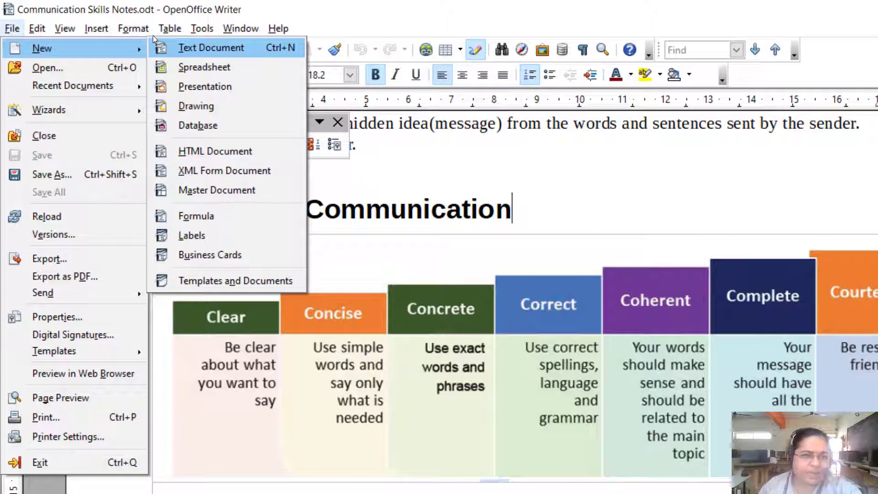
pyautogui.press('Down')
pyautogui.press('Down')
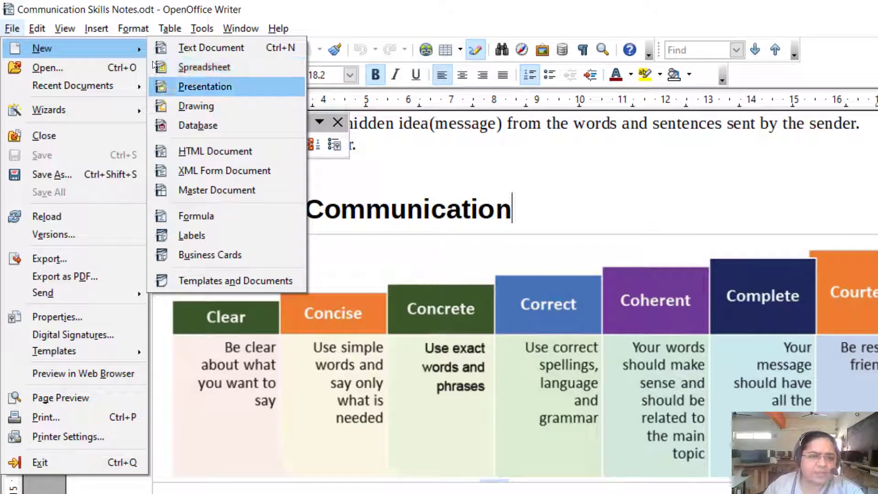
pyautogui.press('Down')
pyautogui.press('Down')
pyautogui.press('Down')
pyautogui.press('Down')
pyautogui.press('Down')
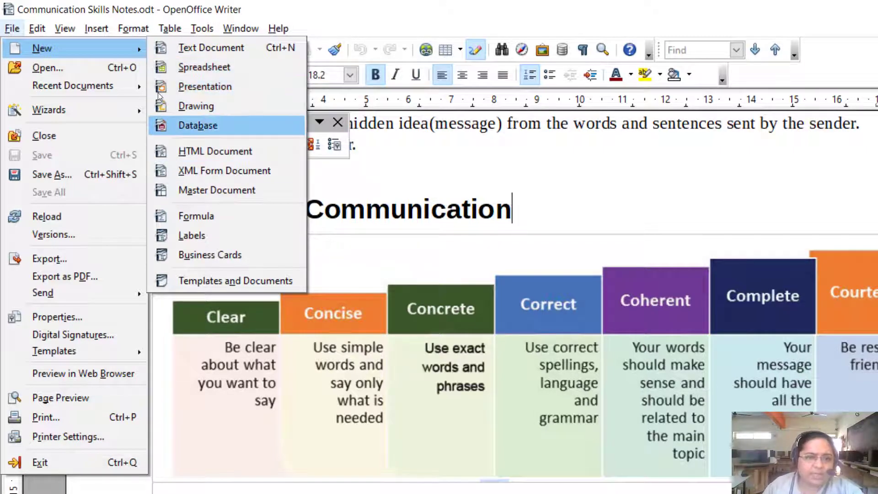
pyautogui.press('Down')
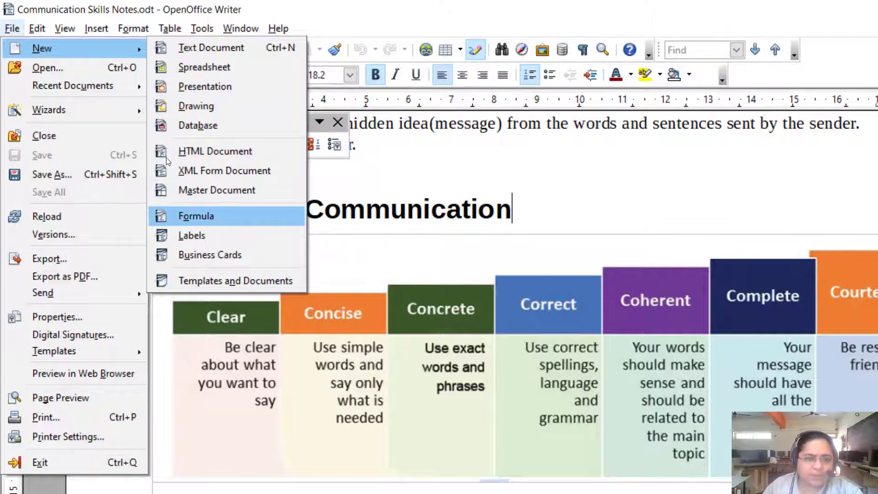
pyautogui.press('Down')
pyautogui.press('Down')
pyautogui.press('Down')
pyautogui.press('Down')
pyautogui.press('Down')
pyautogui.press('Down')
pyautogui.press('Down')
pyautogui.press('Up')
pyautogui.press('Up')
pyautogui.press('Up')
pyautogui.press('Up')
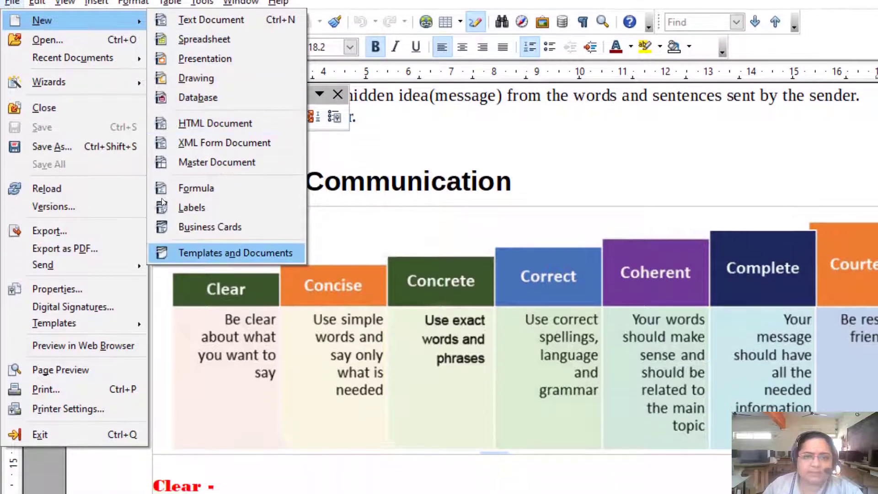
pyautogui.press('Down')
pyautogui.press('Down')
pyautogui.press('Down')
pyautogui.press('Up')
pyautogui.press('Up')
pyautogui.press('Escape')
pyautogui.press('Escape')
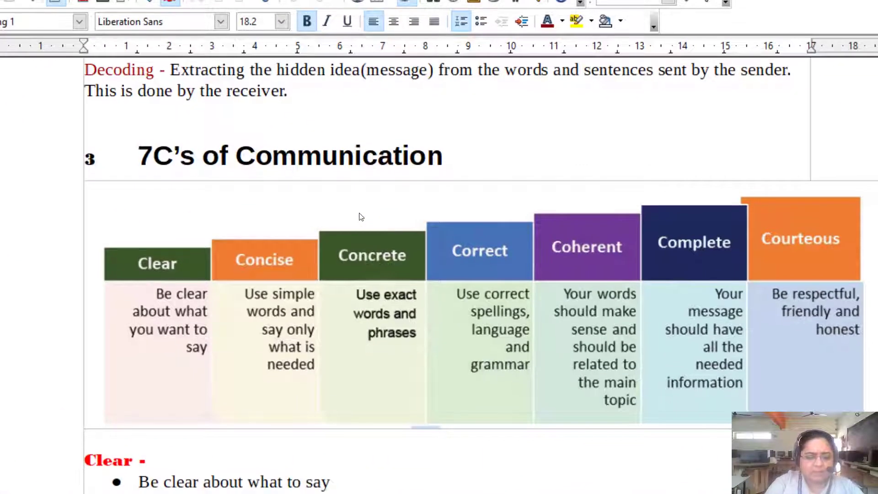
# Create a blank text document and look over the other new document types without choosing one.
pyautogui.hotkey('ctrl', 'n')
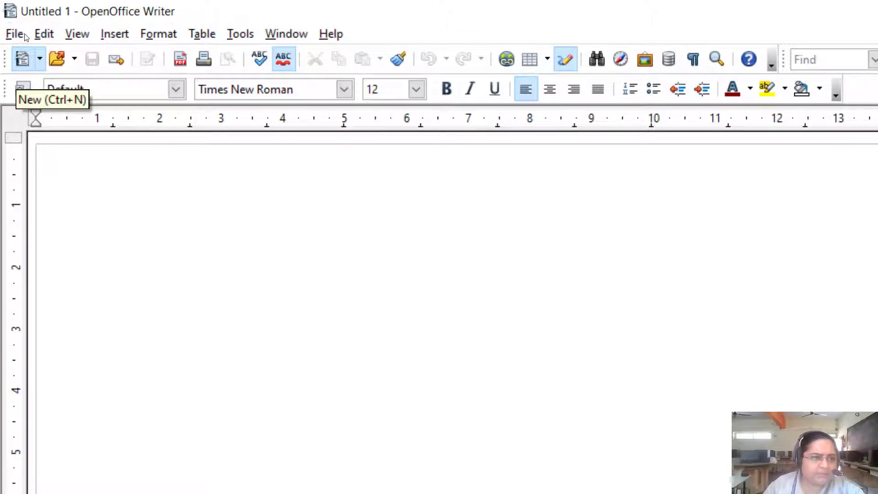
pyautogui.click(39, 59)
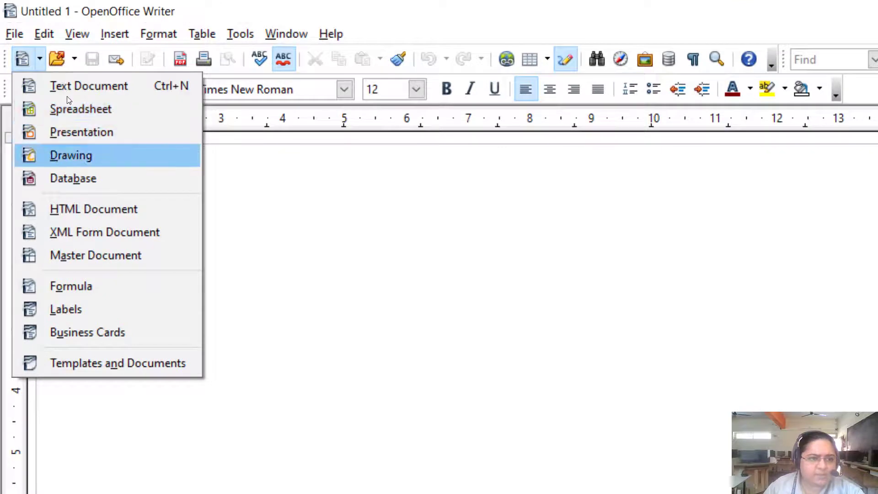
pyautogui.press('Down')
pyautogui.press('Down')
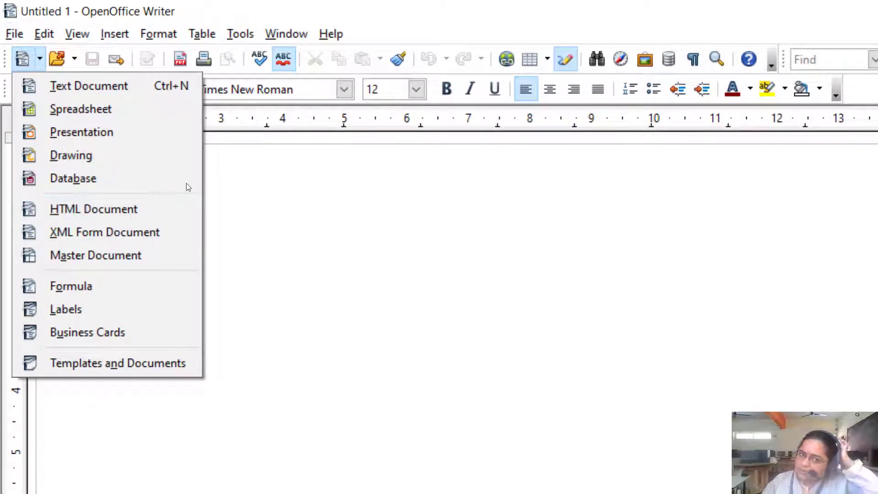
pyautogui.click(256, 260)
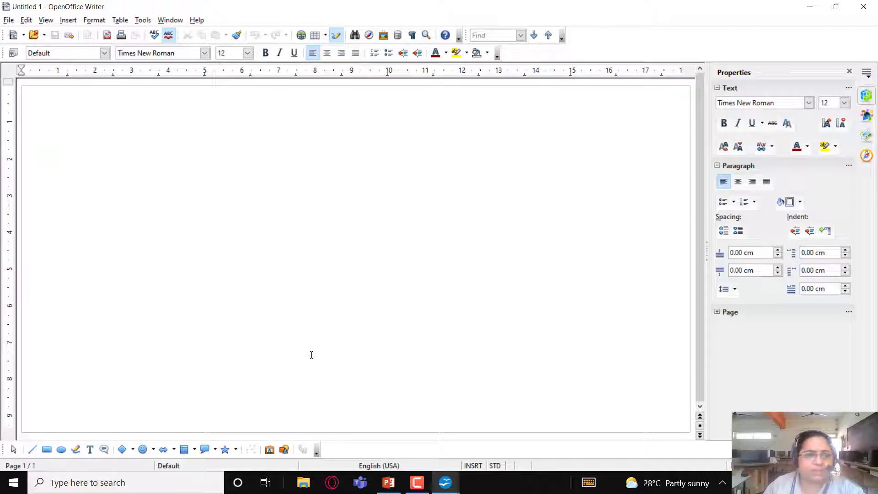
# Switch the blank document to Print Layout and enter the text "This is a brand new OpenOffice Writer document.".
pyautogui.click(45, 20)
pyautogui.click(54, 34)
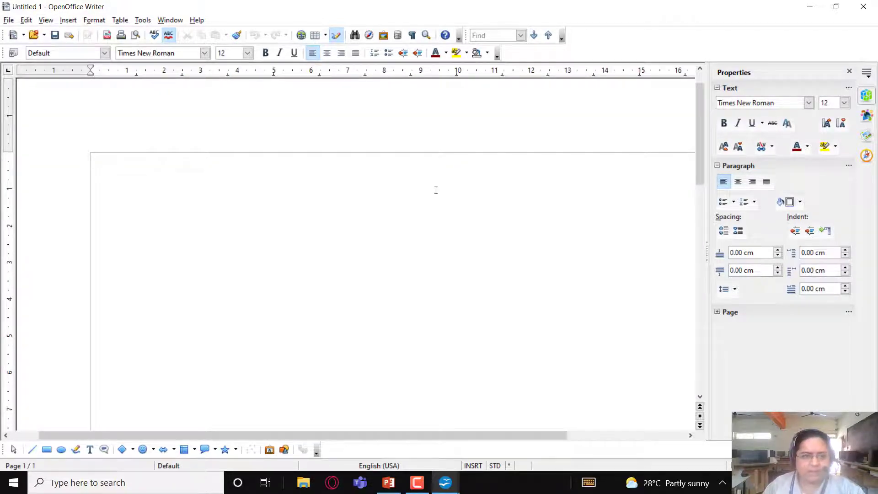
pyautogui.write('Th')
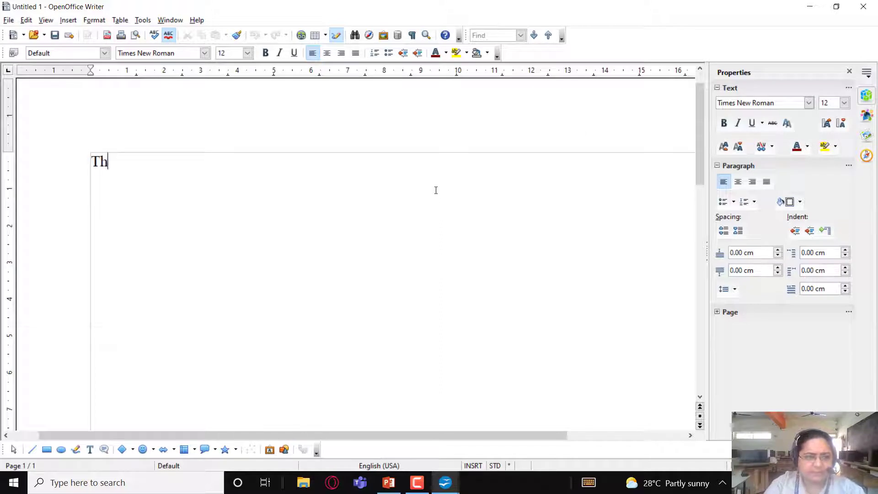
pyautogui.press('BackSpace')
pyautogui.press('BackSpace')
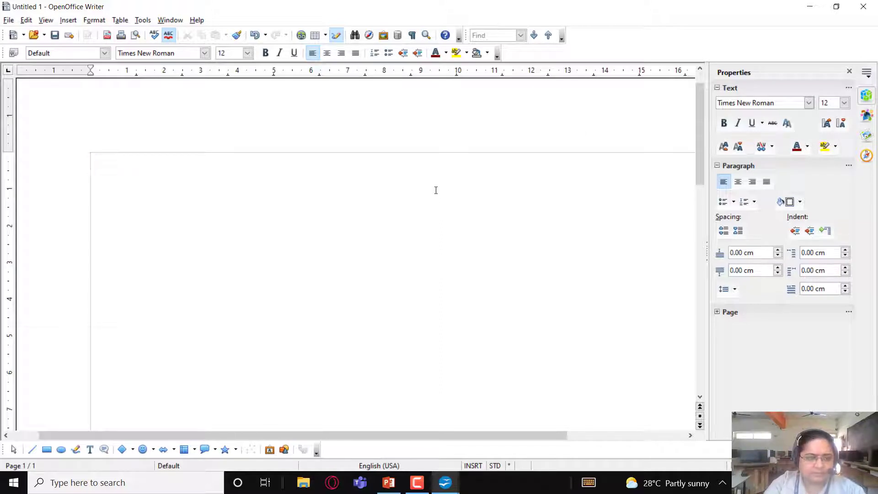
pyautogui.write('This is a brand new ')
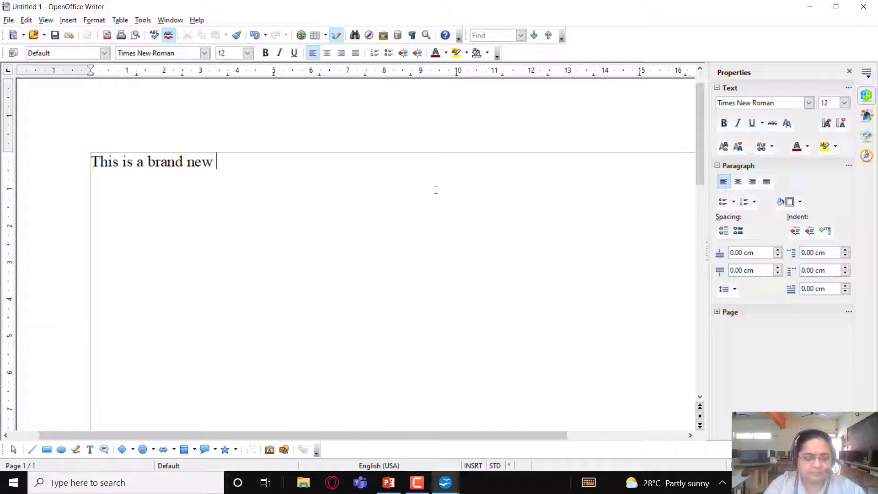
pyautogui.write('OpenOffi')
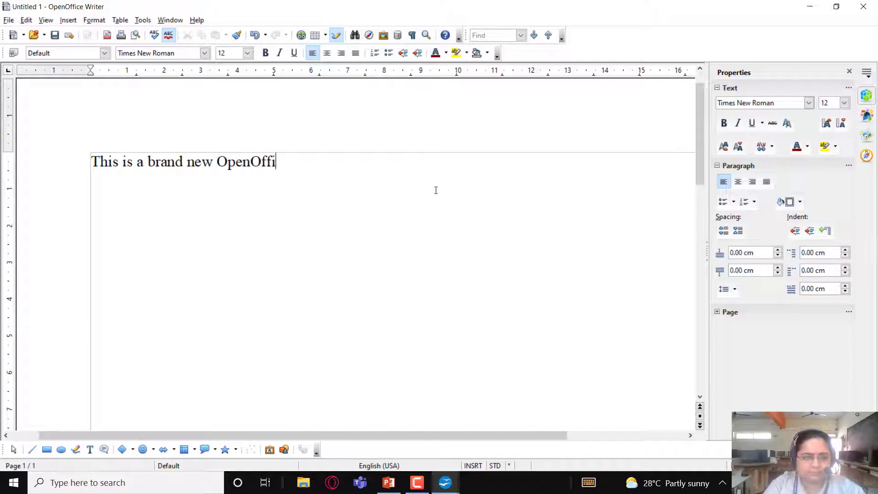
pyautogui.write('ce Writer document.')
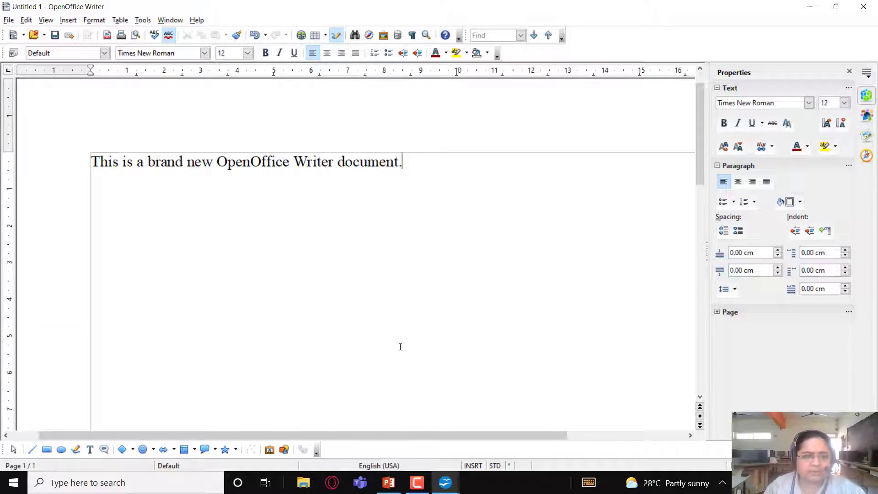
# Display the on-screen keyboard, view the Save As dialog, and close both without saving.
pyautogui.click(594, 484)
pyautogui.press('ctrl')
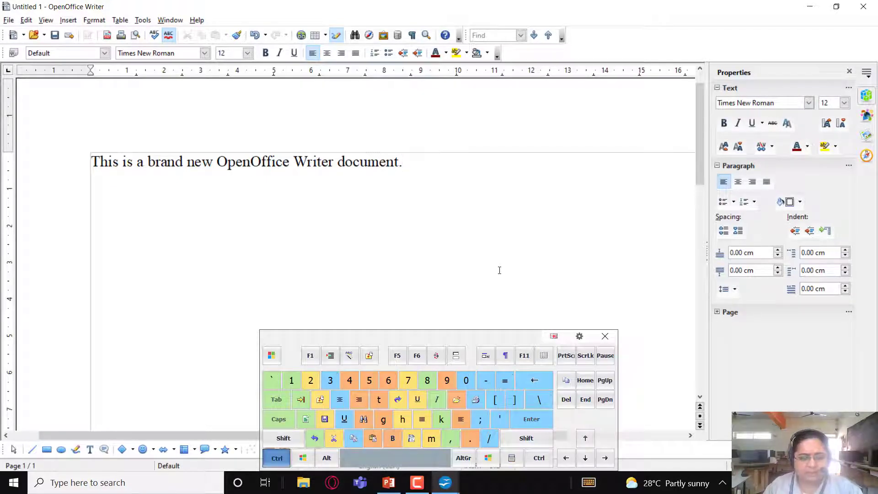
pyautogui.hotkey('ctrl', 's')
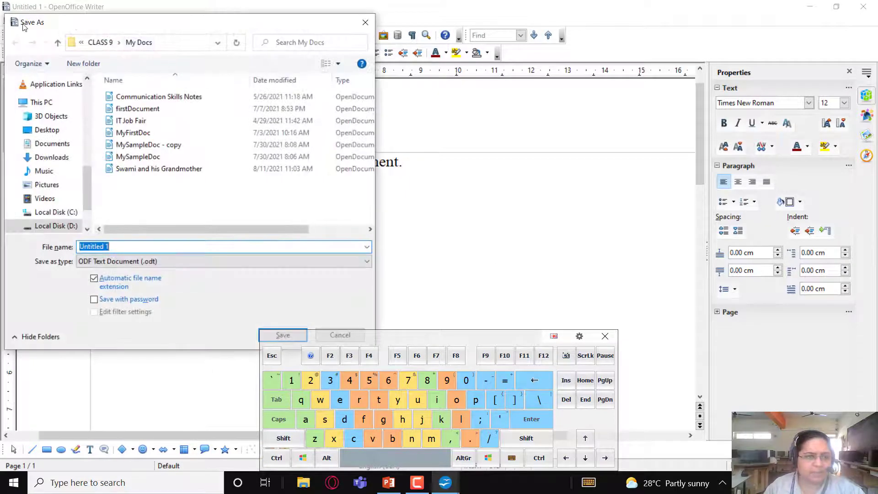
pyautogui.click(365, 22)
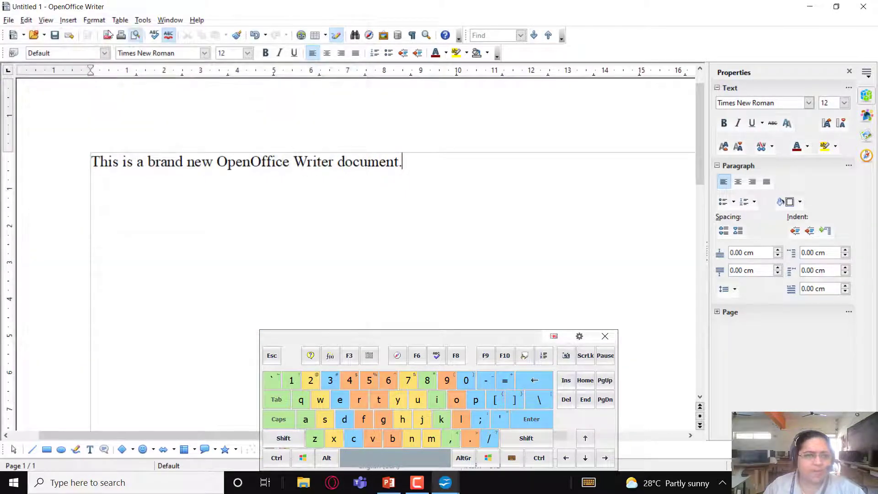
pyautogui.click(605, 336)
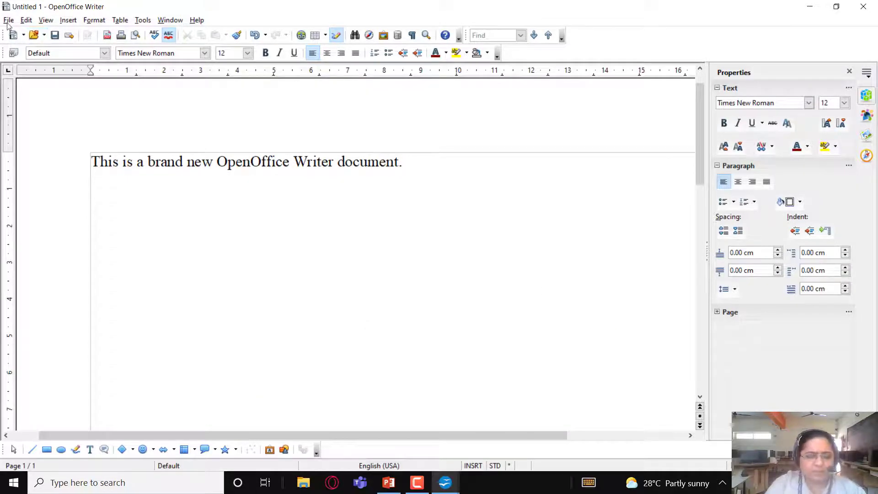
# Examine the available file commands, including Save, Save As and Save All, without choosing one.
pyautogui.click(9, 20)
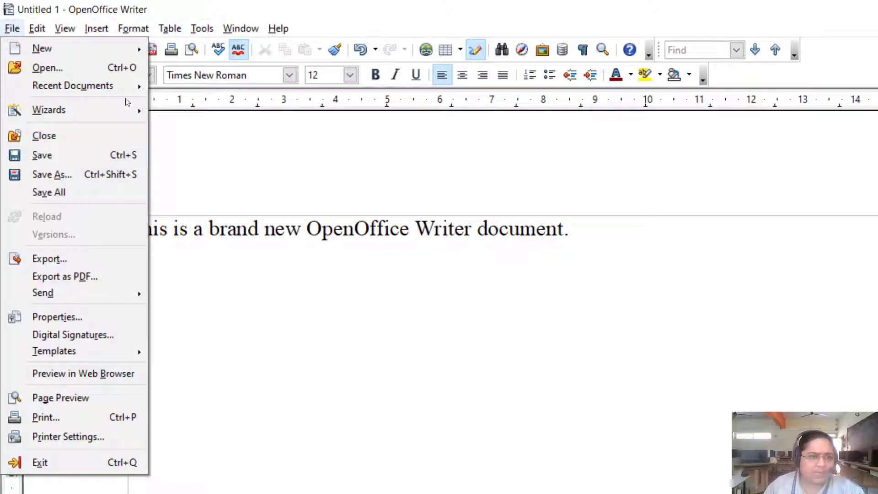
pyautogui.press('Escape')
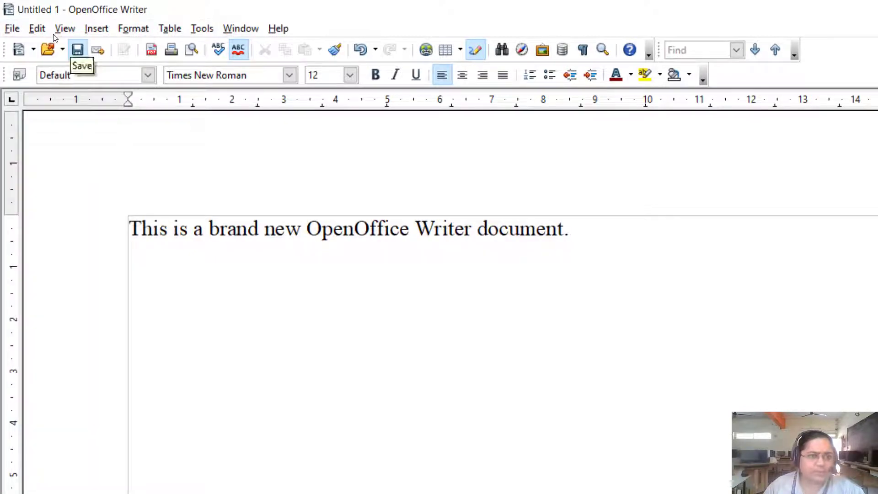
pyautogui.click(12, 28)
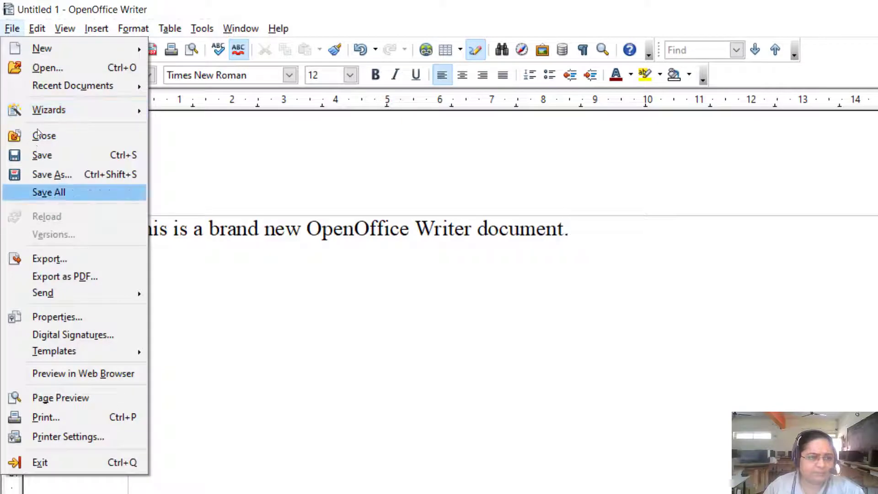
pyautogui.click(139, 102)
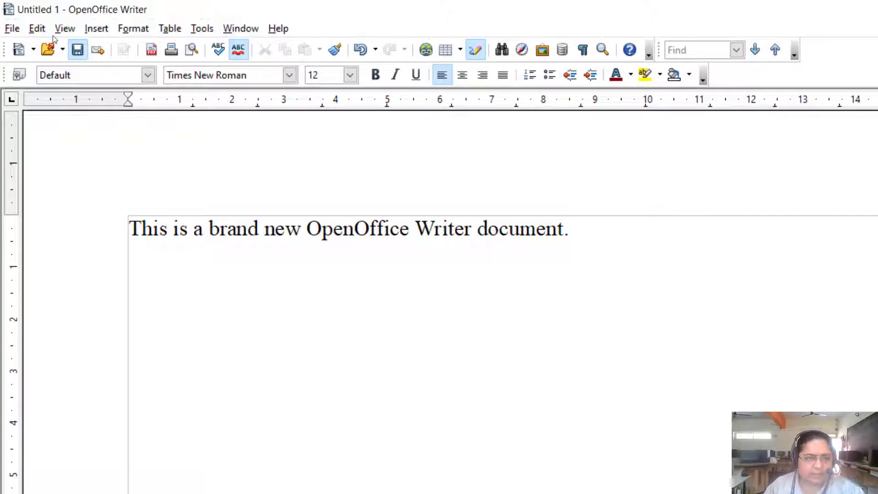
# Start saving the document and browse the possible save locations, including the Documents folder.
pyautogui.hotkey('ctrl', 's')
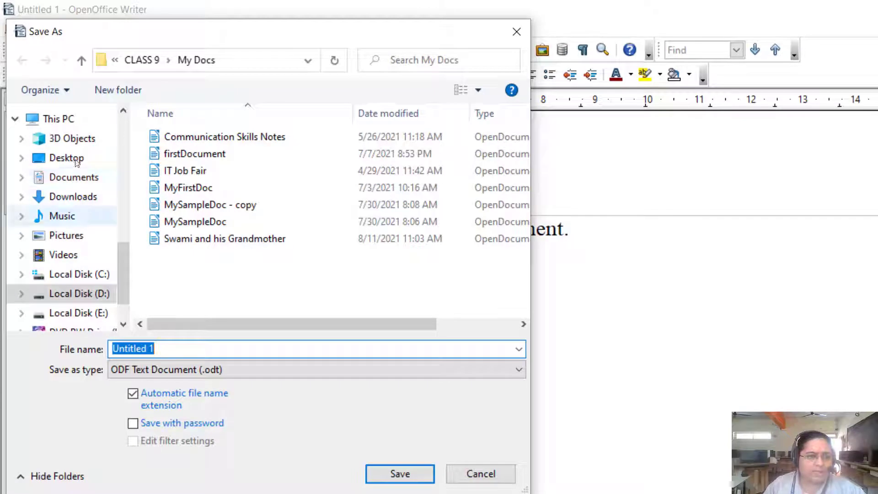
pyautogui.scroll(10, 87, 125)
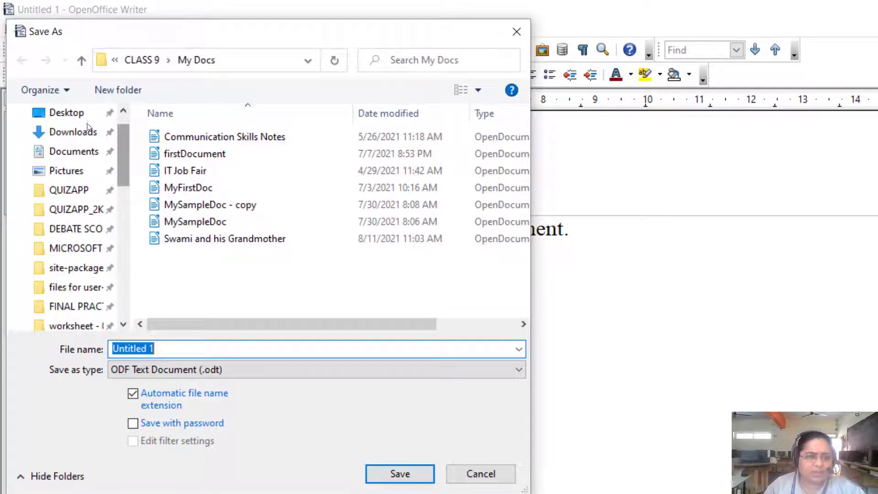
pyautogui.scroll(2, 87, 124)
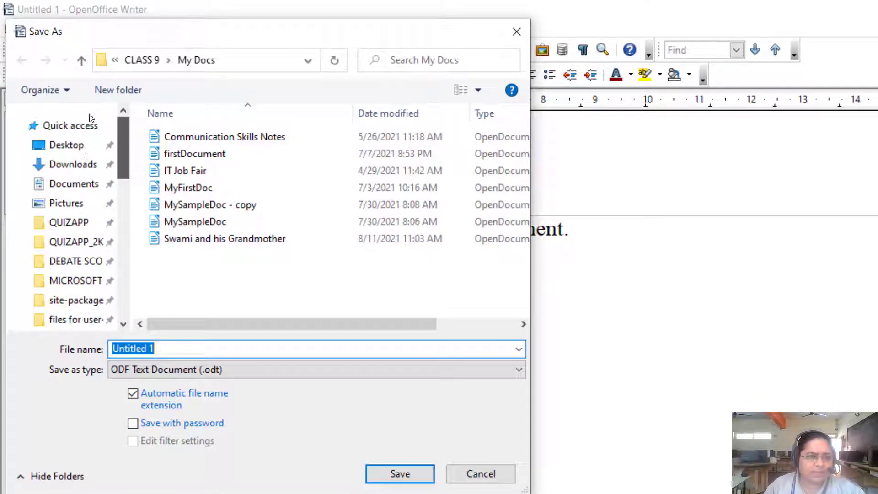
pyautogui.click(45, 133)
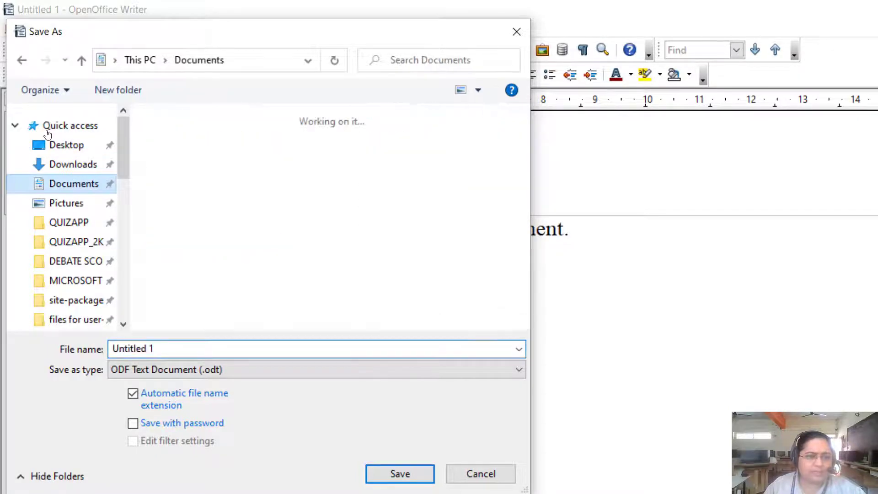
pyautogui.scroll(-1, 45, 188)
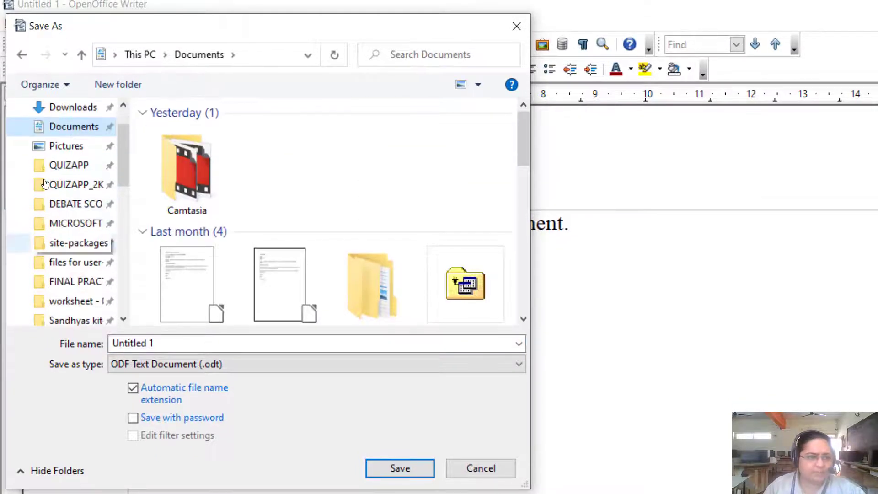
pyautogui.scroll(-5, 45, 184)
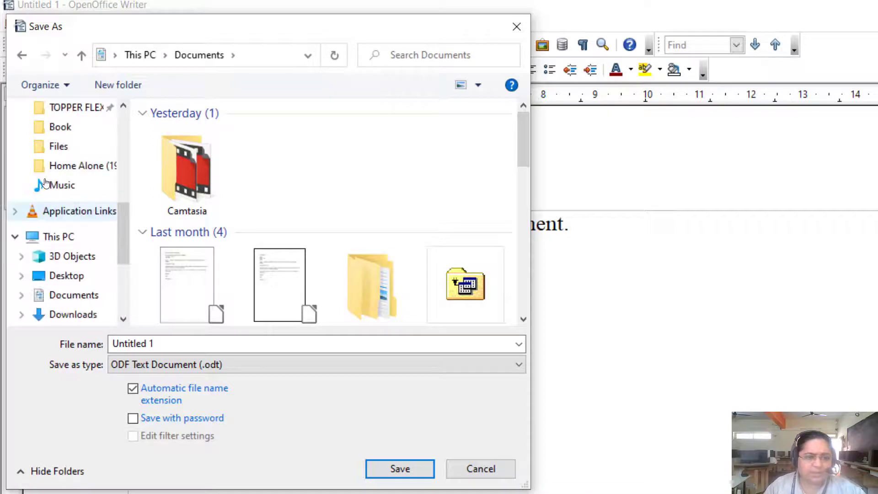
pyautogui.scroll(-4, 45, 184)
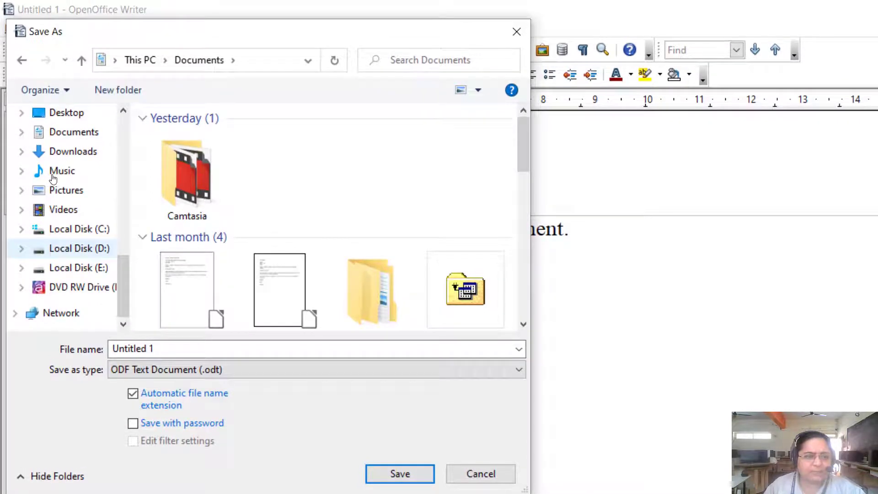
# Set the save location to the My Docs folder inside CLASS 9, within the MICROSOFT TEAMS folders on Local Disk (D:).
pyautogui.click(79, 248)
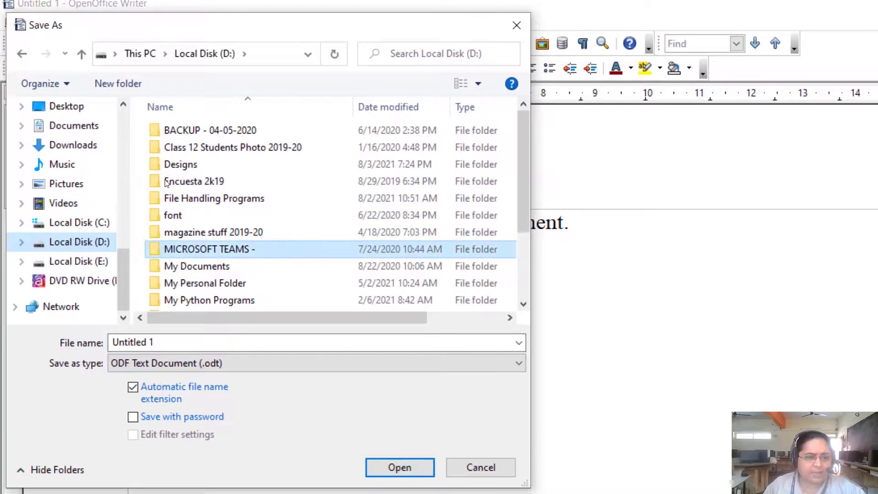
pyautogui.press('Return')
pyautogui.click(206, 147)
pyautogui.press('Return')
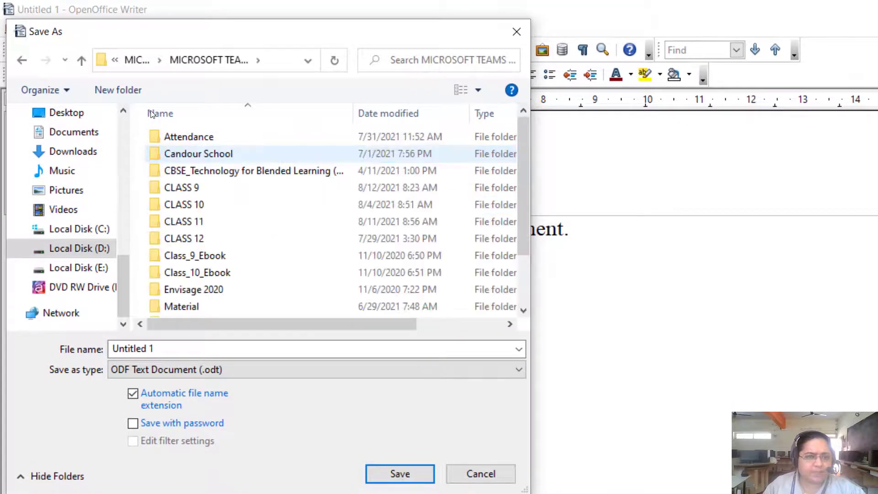
pyautogui.click(183, 187)
pyautogui.press('Return')
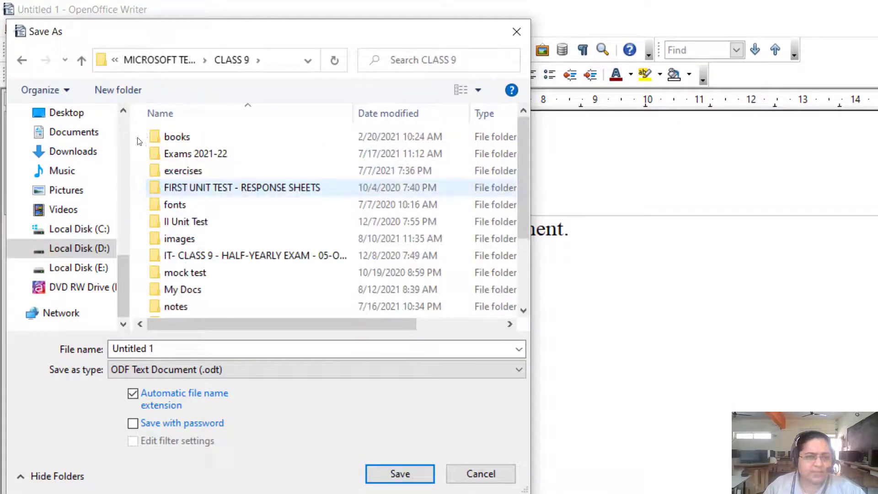
pyautogui.click(151, 290)
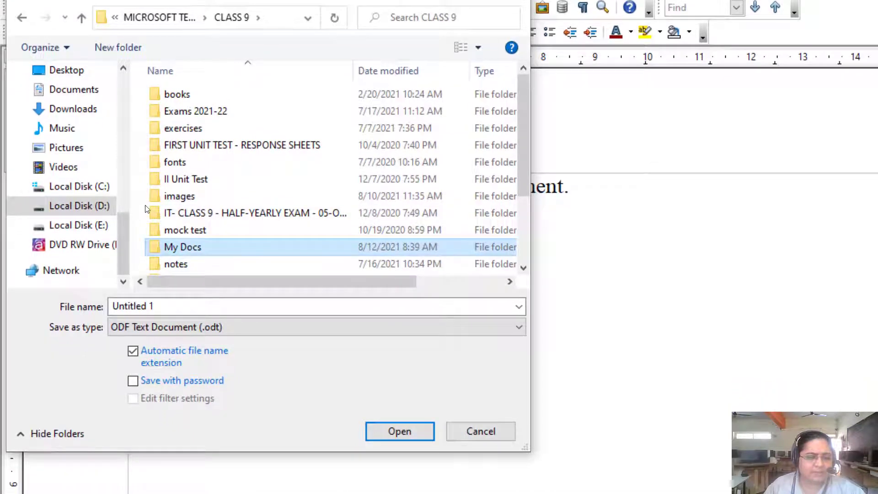
pyautogui.press('Return')
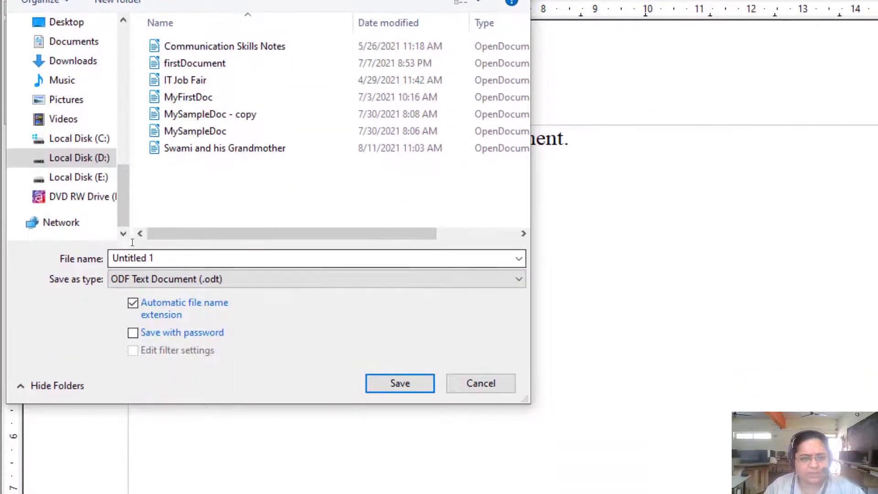
# Save the document under the name newdocument as an ODF Text Document (.odt).
pyautogui.click(132, 349)
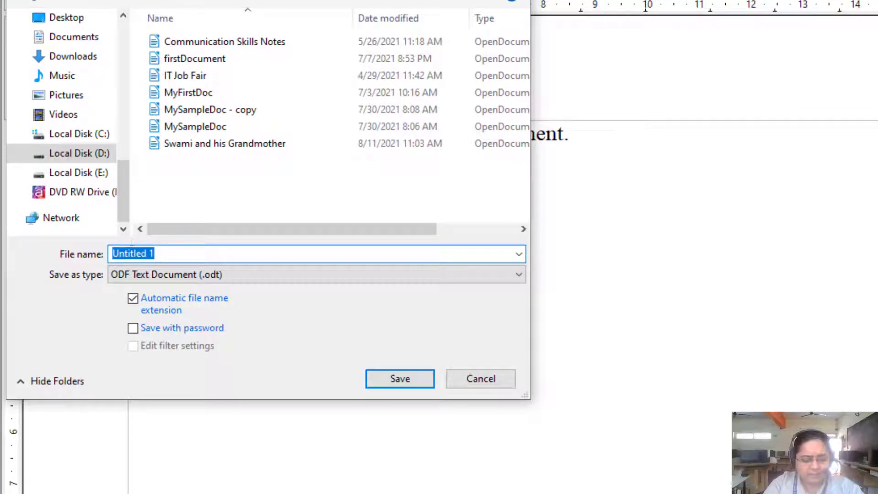
pyautogui.write('newdocument')
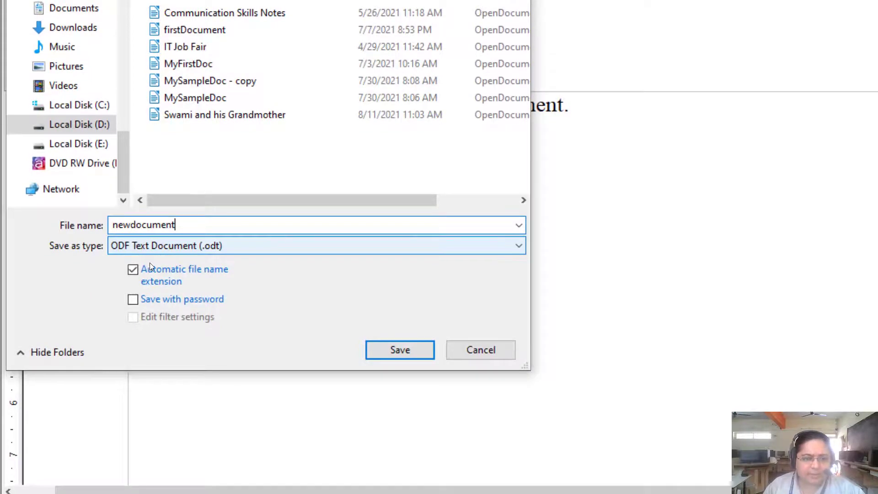
pyautogui.press('Return')
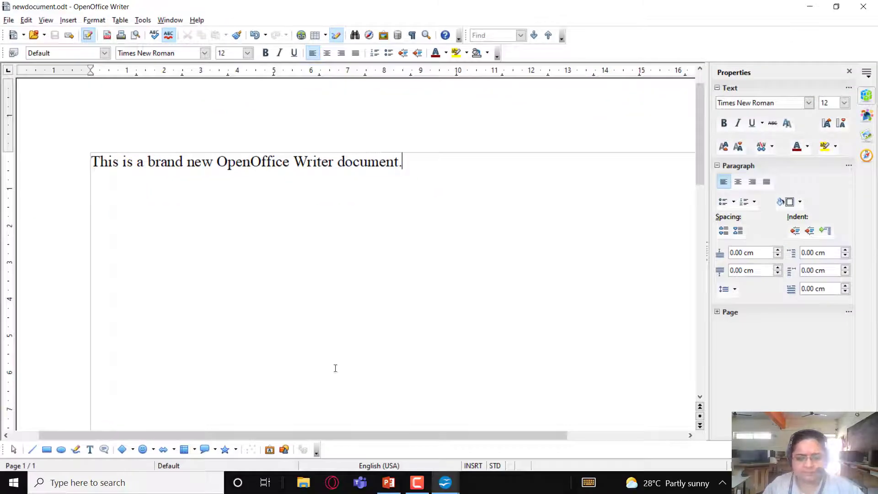
# Switch to PowerPoint, present from the To start a new document slide, view the To open an Existing document slide, and end the show.
pyautogui.click(388, 482)
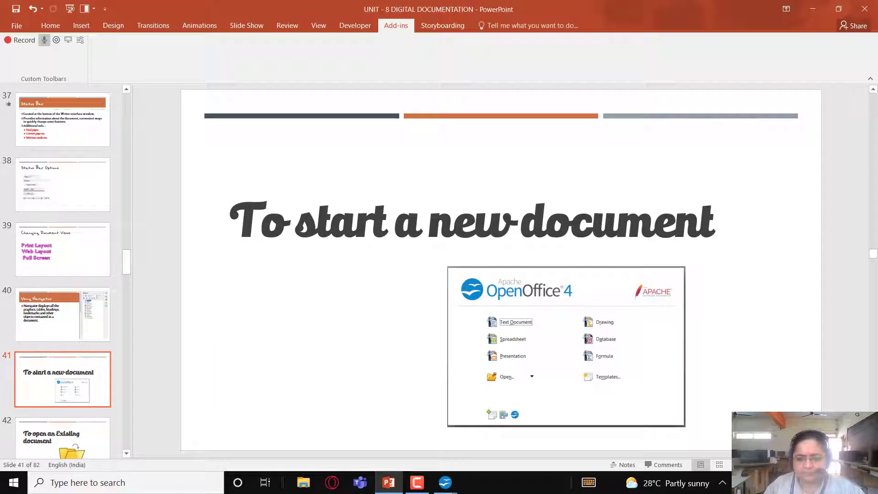
pyautogui.hotkey('shift', 'F5')
pyautogui.press('Right')
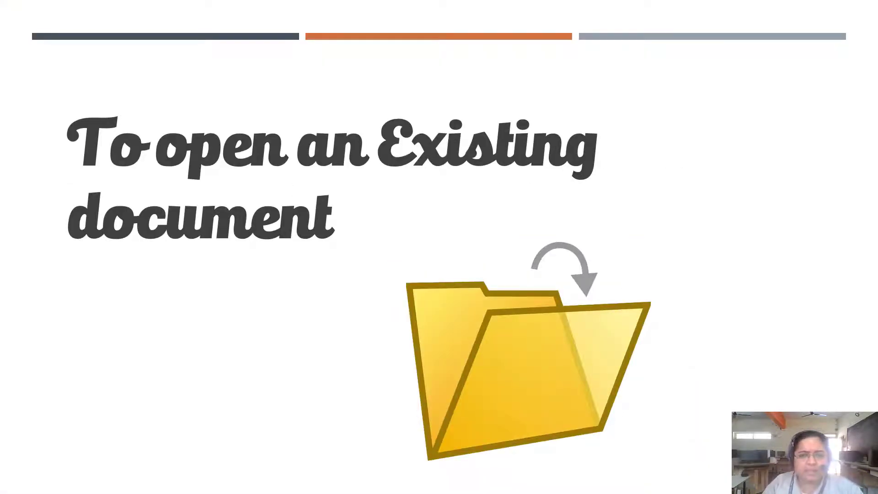
pyautogui.press('Escape')
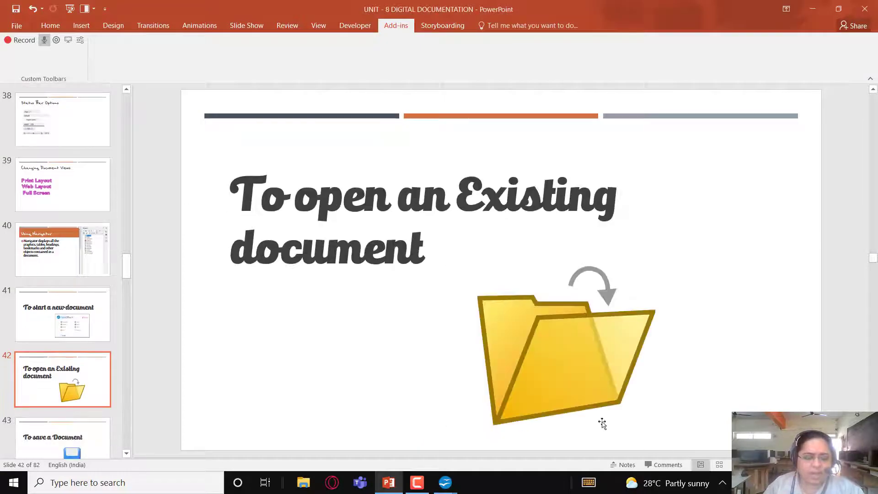
# Switch to newdocument.odt in OpenOffice Writer, view the Open dialog for the My Docs folder, and dismiss it.
pyautogui.moveTo(445, 482)
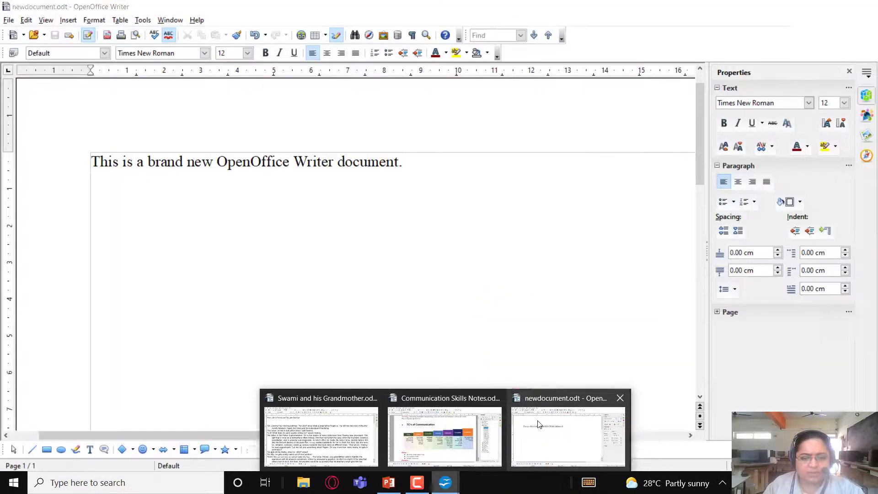
pyautogui.click(538, 424)
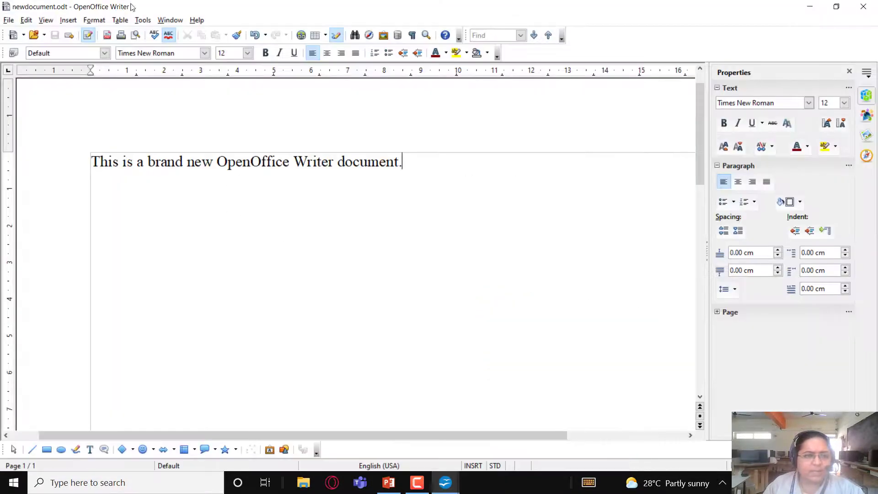
pyautogui.click(34, 36)
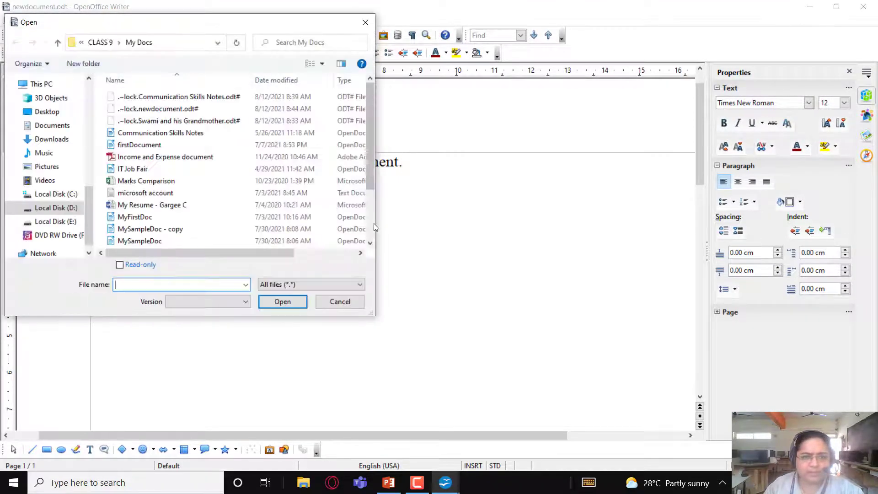
pyautogui.click(365, 22)
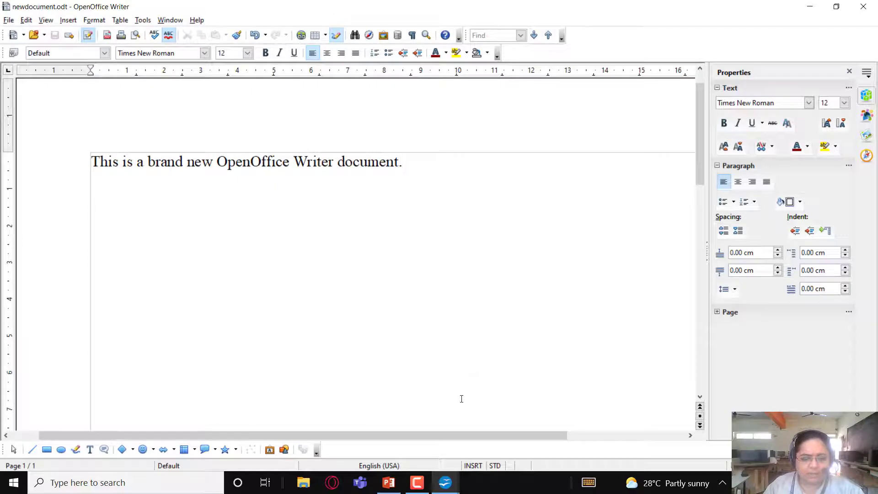
# Show the on-screen keyboard, bring up the file-opening dialog again, and dismiss both the dialog and the keyboard.
pyautogui.click(589, 483)
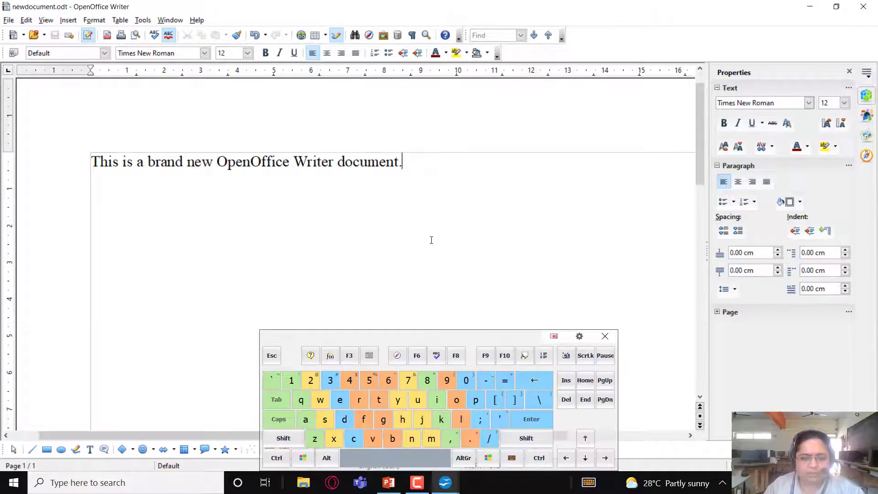
pyautogui.hotkey('ctrl', 'o')
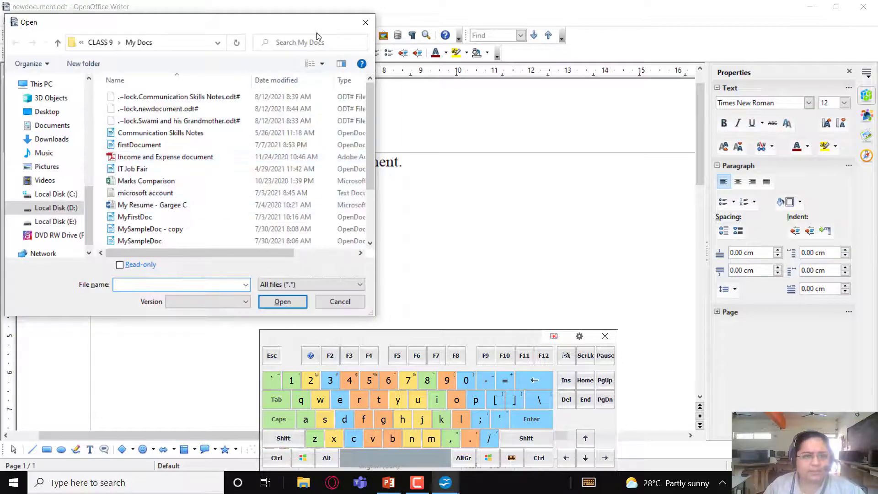
pyautogui.click(365, 22)
pyautogui.click(605, 336)
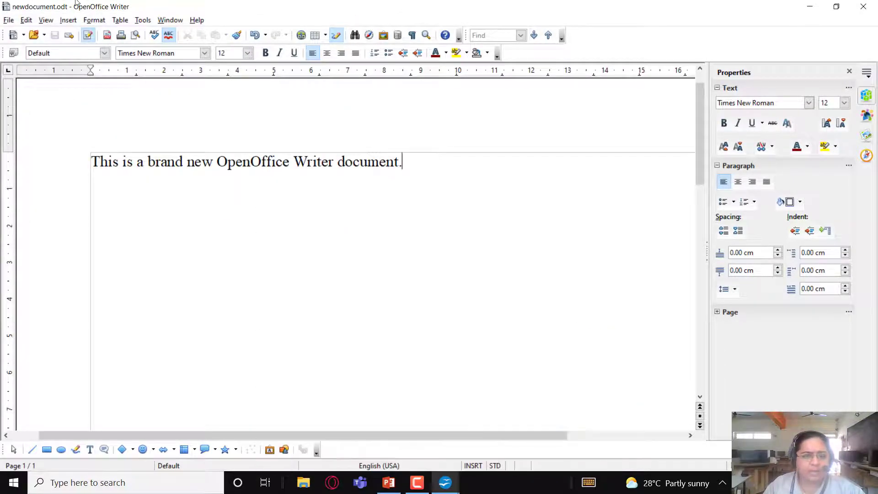
# Clear the list of recently used documents and check the list again.
pyautogui.click(10, 20)
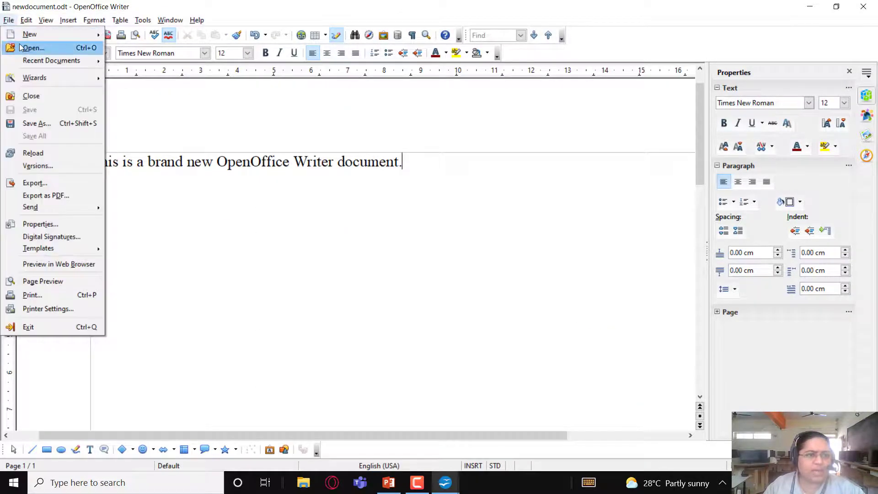
pyautogui.moveTo(67, 61)
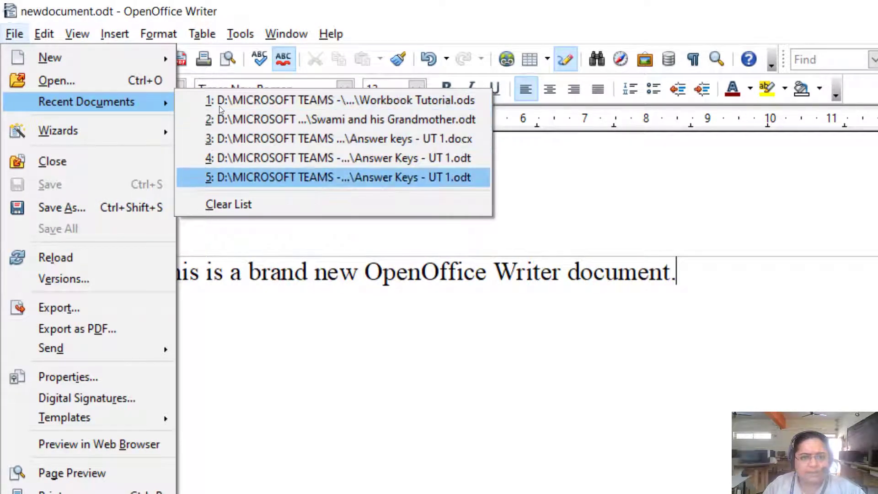
pyautogui.click(220, 203)
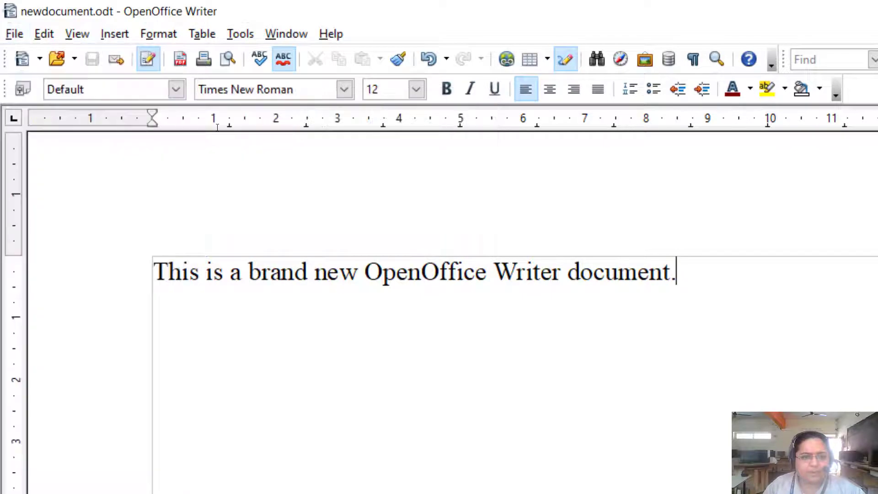
pyautogui.click(52, 51)
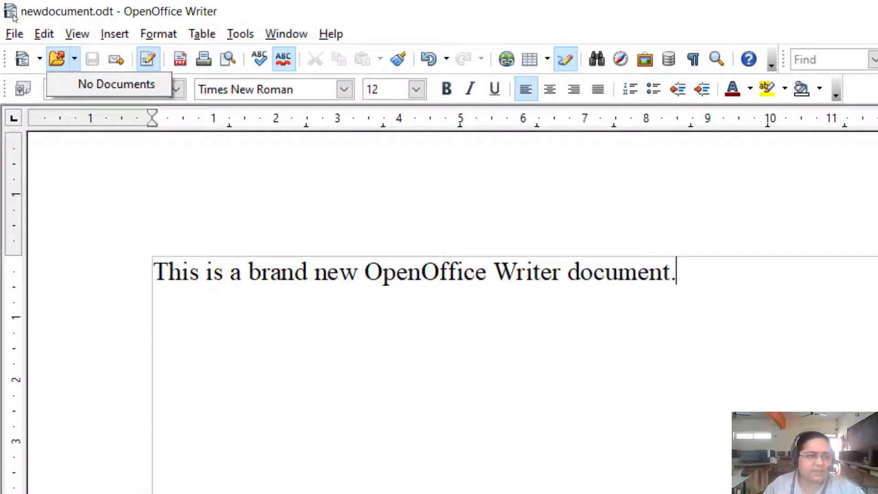
pyautogui.click(14, 33)
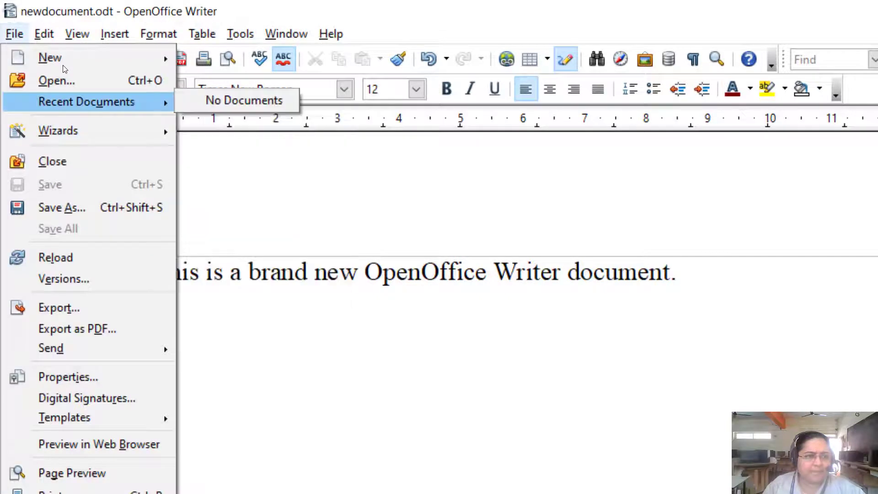
pyautogui.click(236, 287)
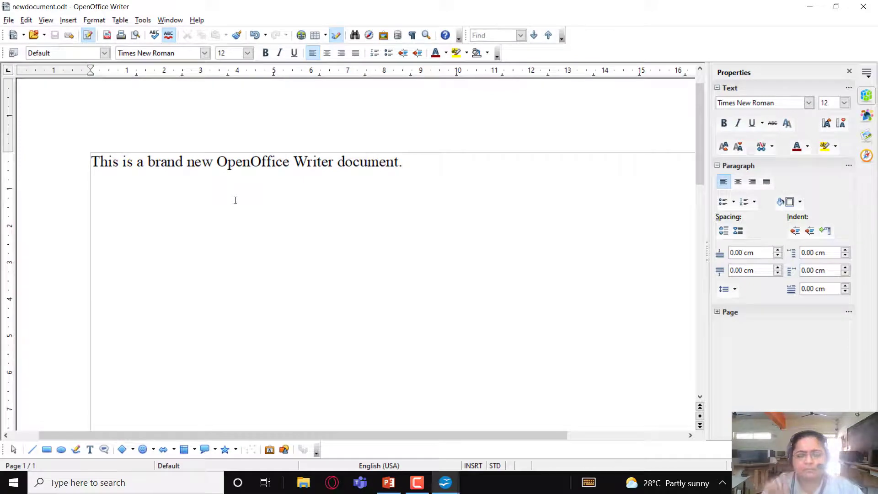
# Switch to PowerPoint, present from the To open an Existing document slide through To close a document, and end the show.
pyautogui.click(389, 483)
pyautogui.hotkey('shift', 'F5')
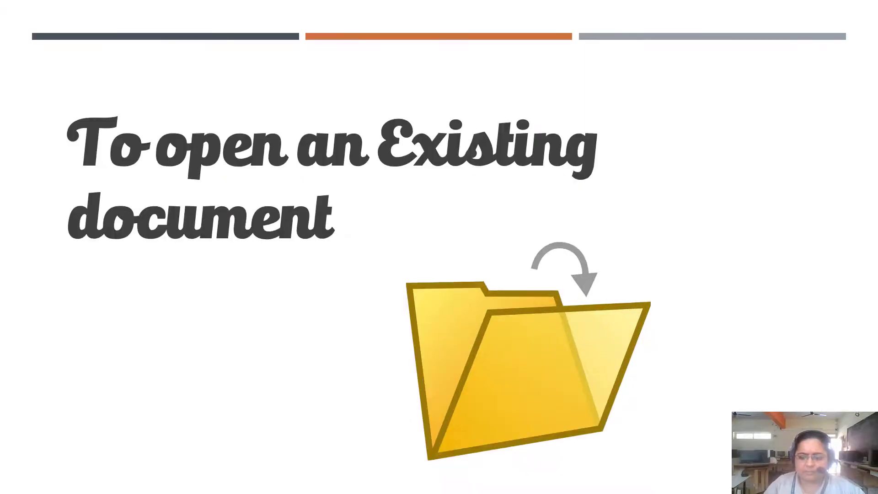
pyautogui.press('Right')
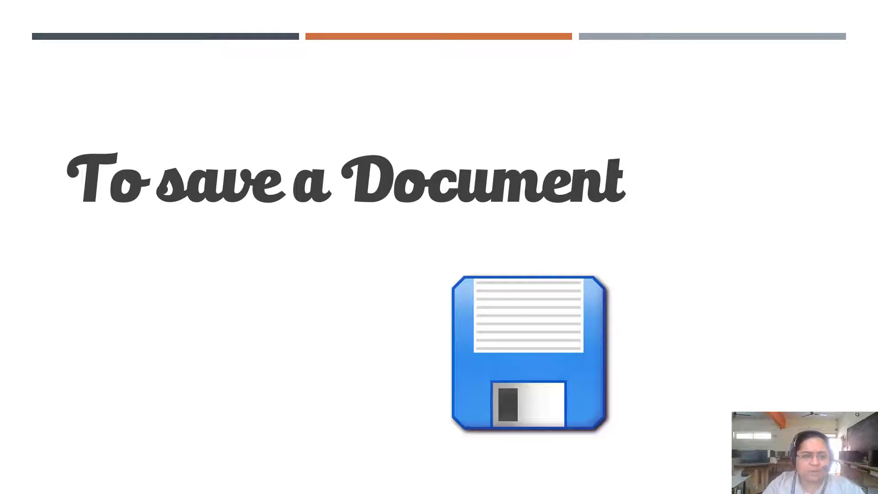
pyautogui.press('Right')
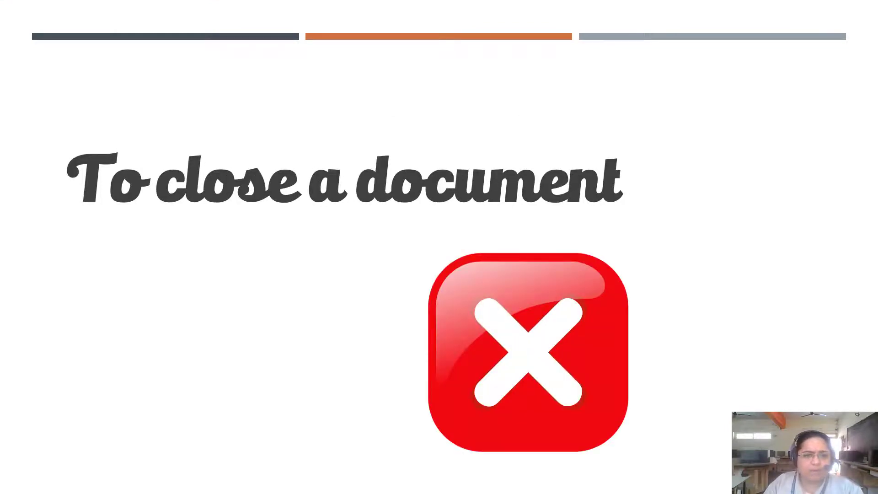
pyautogui.press('Escape')
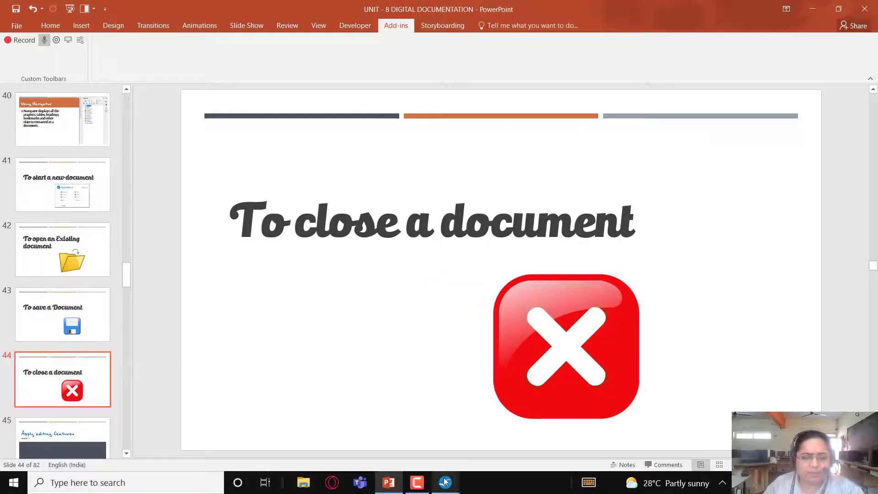
# Switch to Communication Skills Notes.odt in OpenOffice Writer and close that document.
pyautogui.moveTo(444, 481)
pyautogui.click(476, 435)
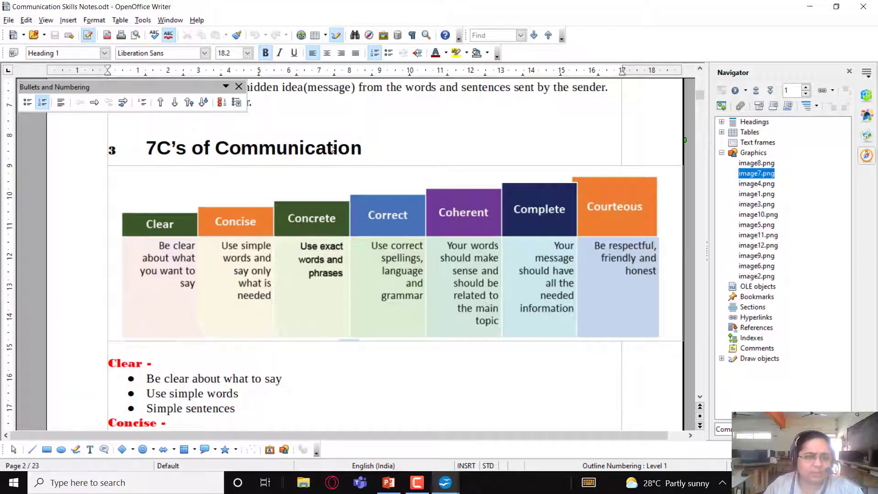
pyautogui.click(207, 91)
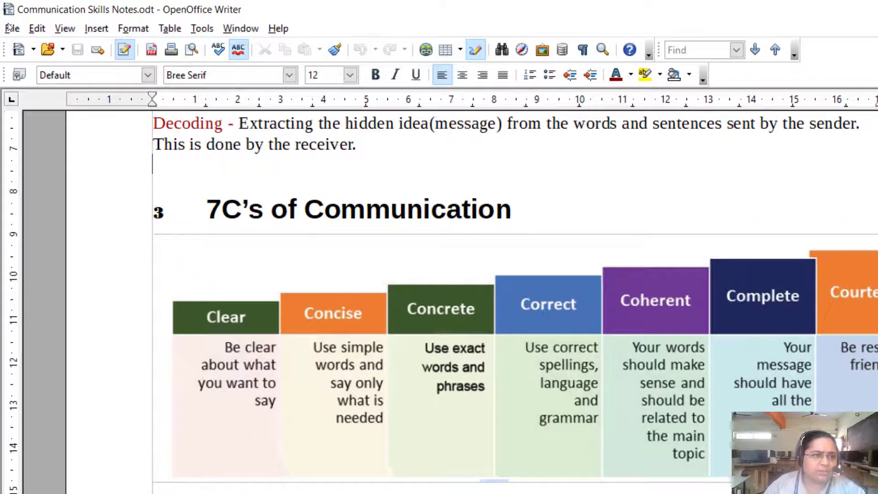
pyautogui.click(8, 21)
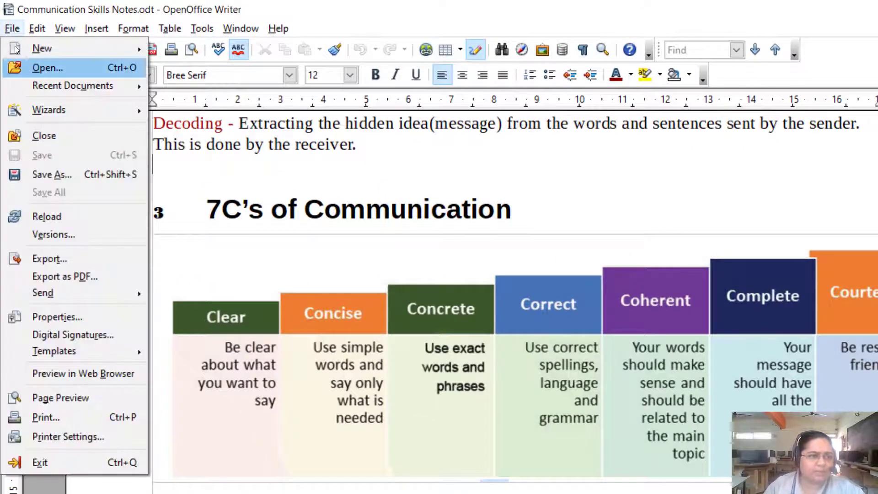
pyautogui.press('Escape')
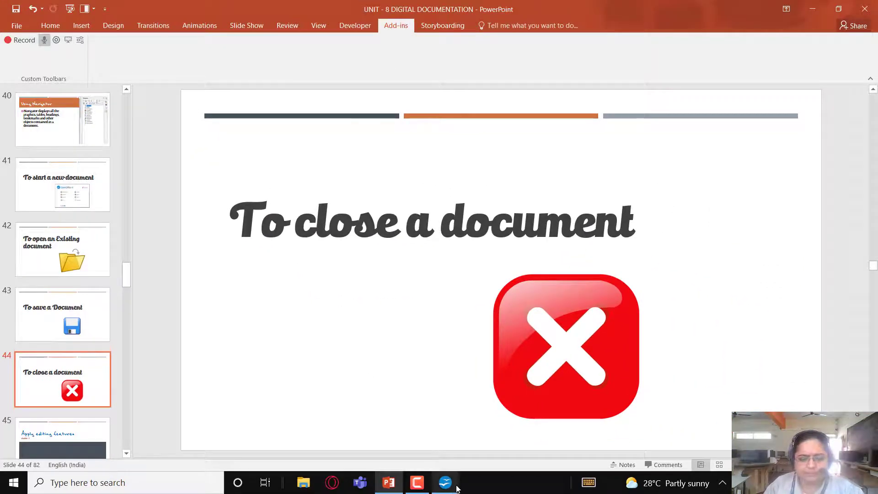
# Switch to Swami and his Grandmother.odt in OpenOffice Writer and close its window.
pyautogui.moveTo(445, 482)
pyautogui.click(411, 434)
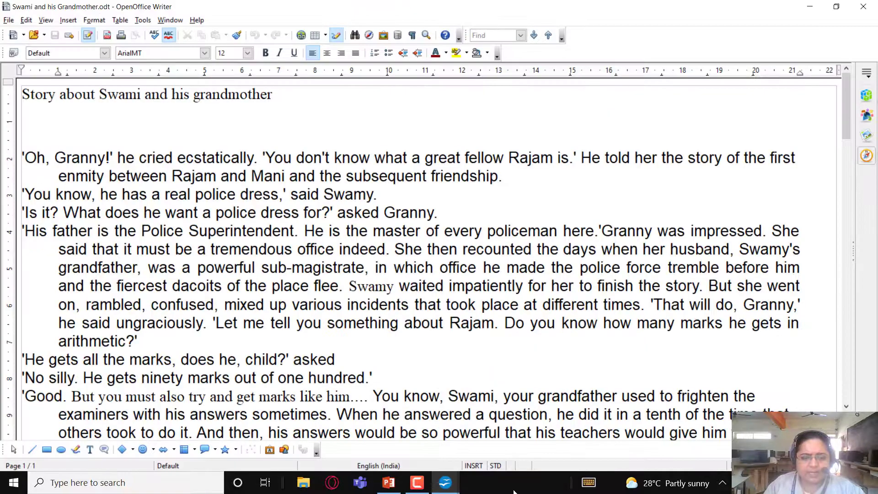
pyautogui.click(485, 446)
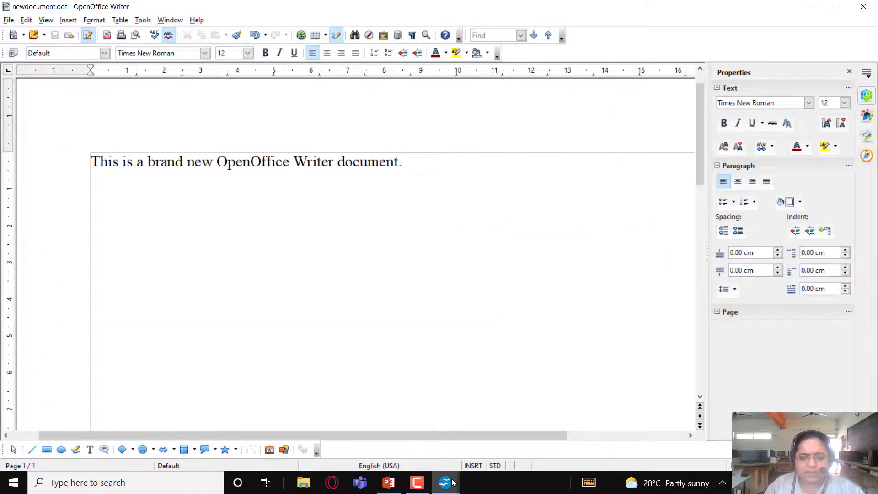
pyautogui.click(407, 421)
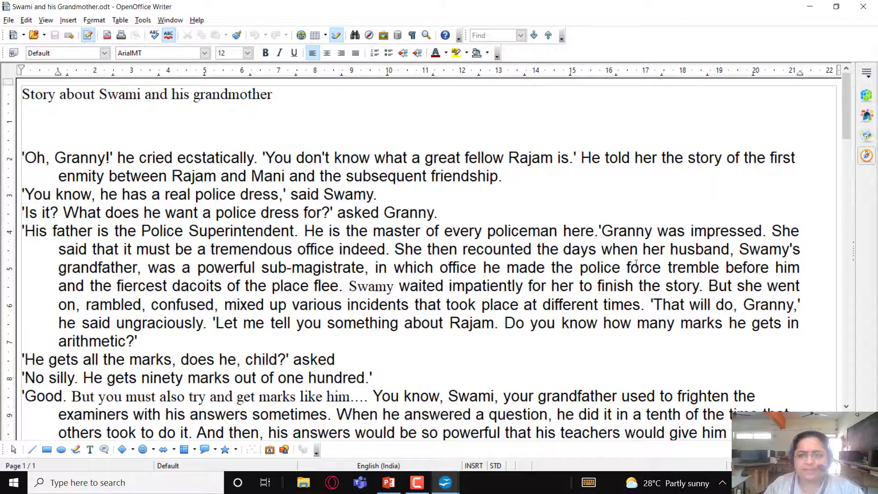
pyautogui.click(864, 7)
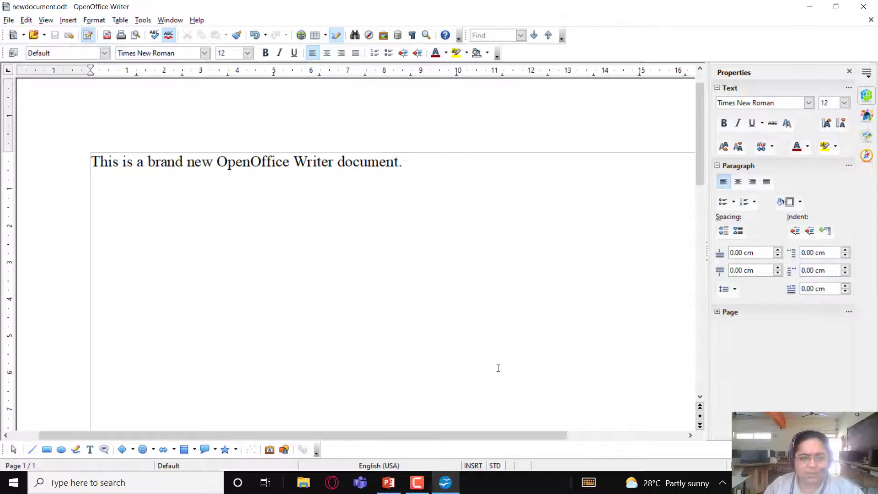
# Close newdocument.odt while keeping OpenOffice running.
pyautogui.moveTo(449, 492)
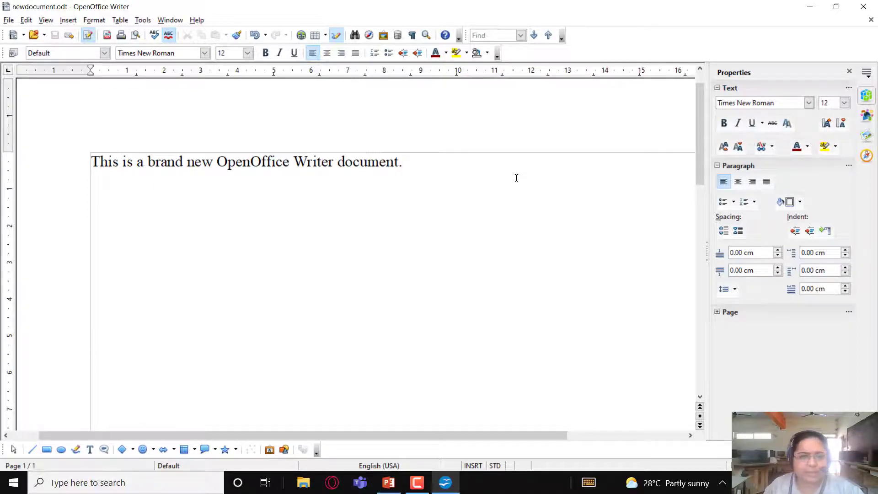
pyautogui.click(9, 20)
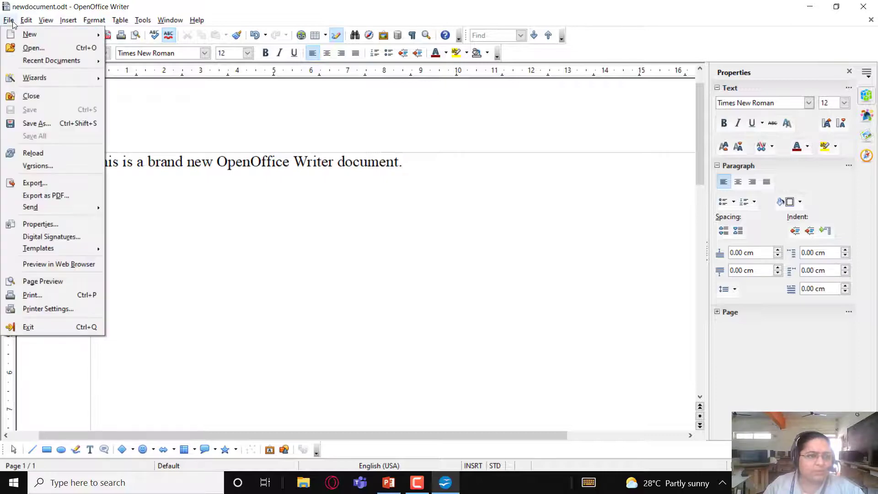
pyautogui.click(42, 95)
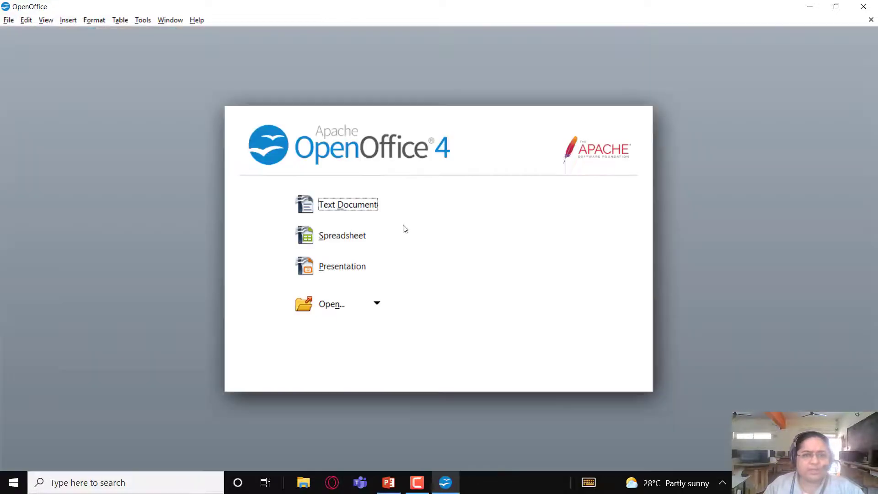